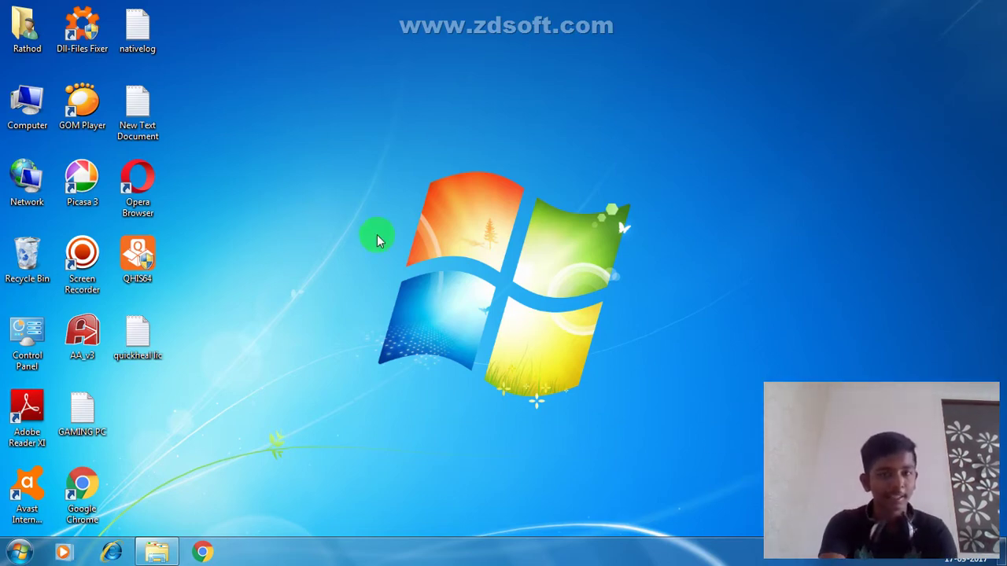
{"action": "double_click", "coordinate": [142, 117]}
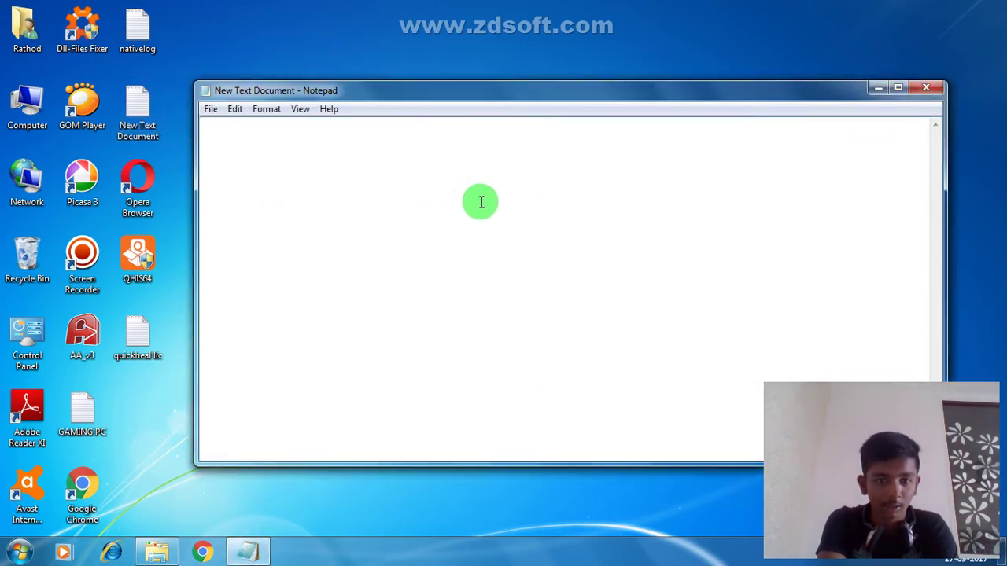
{"action": "left_click_drag", "start_coordinate": [479, 202], "coordinate": [173, 186]}
{"action": "key", "text": "ctrl+c"}
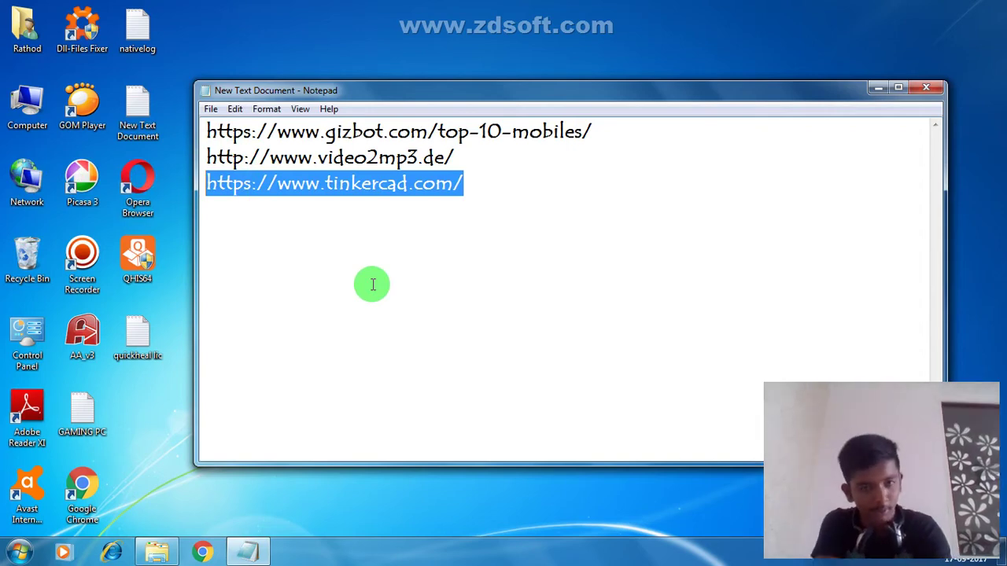
{"action": "left_click", "coordinate": [876, 90]}
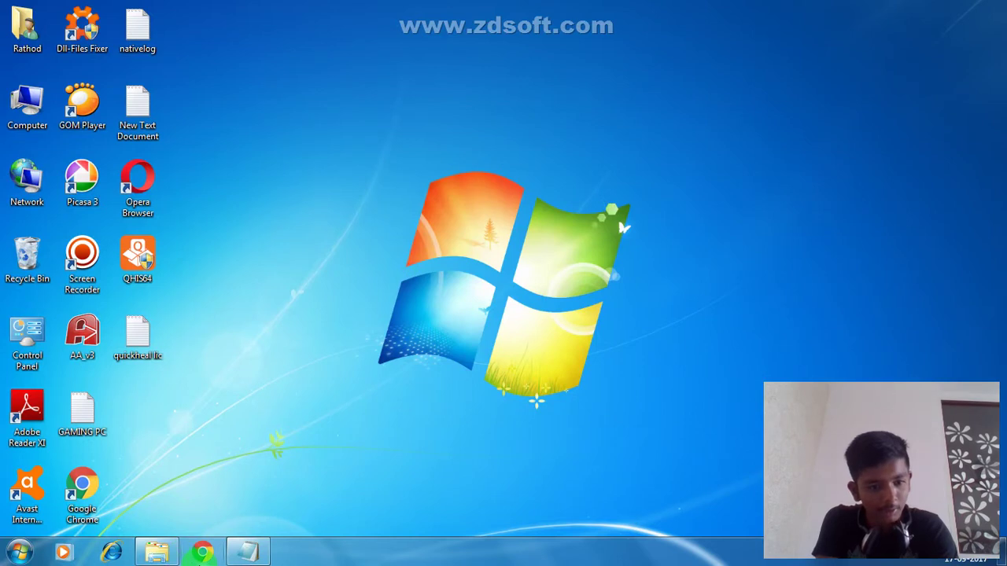
Switch to Google Chrome and load the copied Tinkercad address.
{"action": "left_click", "coordinate": [202, 552]}
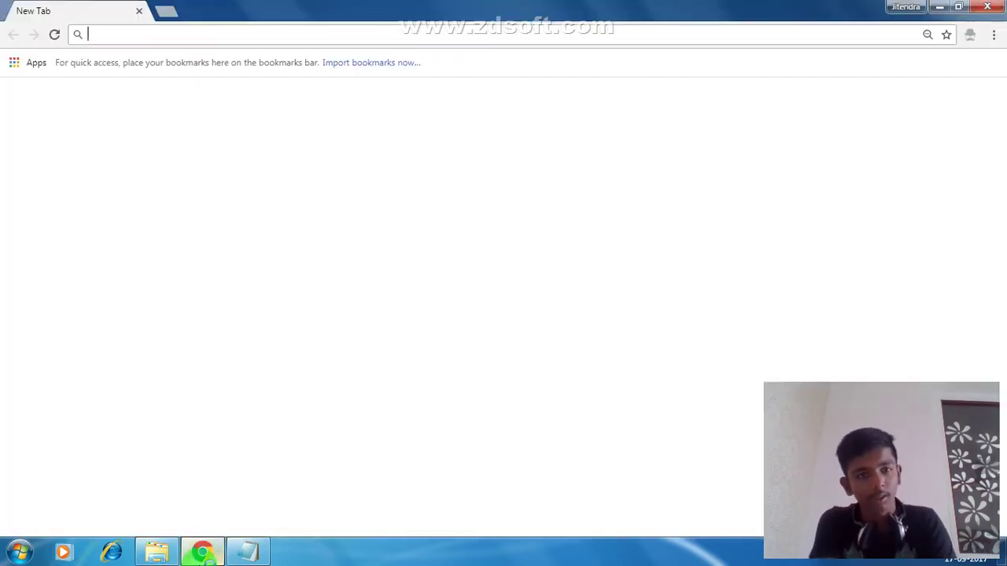
{"action": "key", "text": "ctrl+v"}
{"action": "key", "text": "Return"}
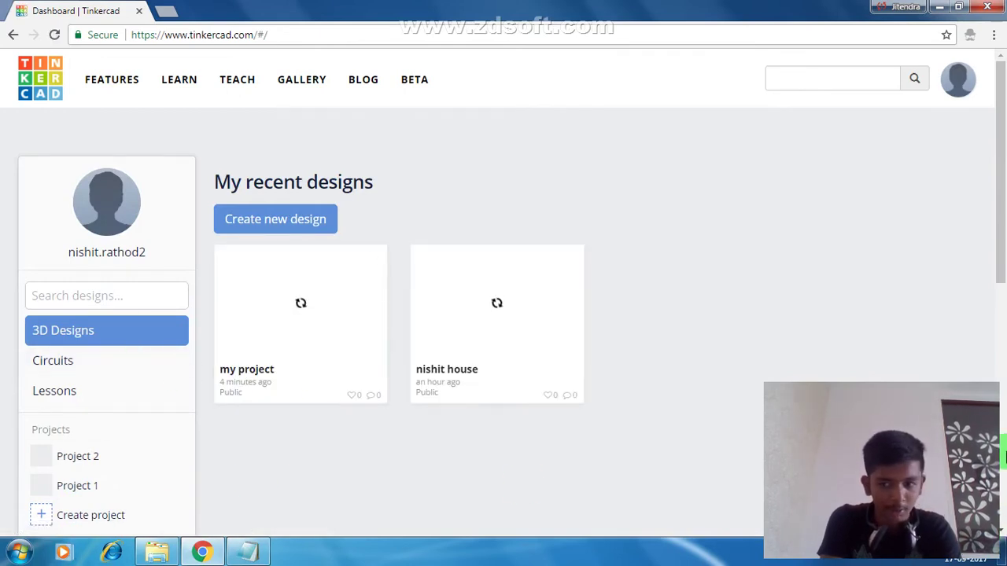
Look over the dashboard's recent designs and create a new 3D design.
{"action": "left_click", "coordinate": [1003, 457]}
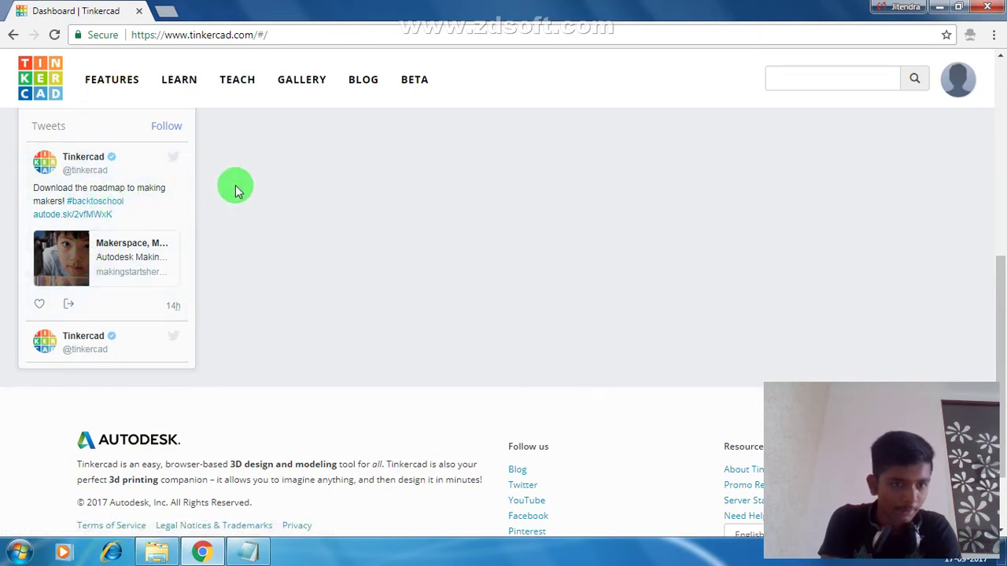
{"action": "left_click", "coordinate": [1003, 148]}
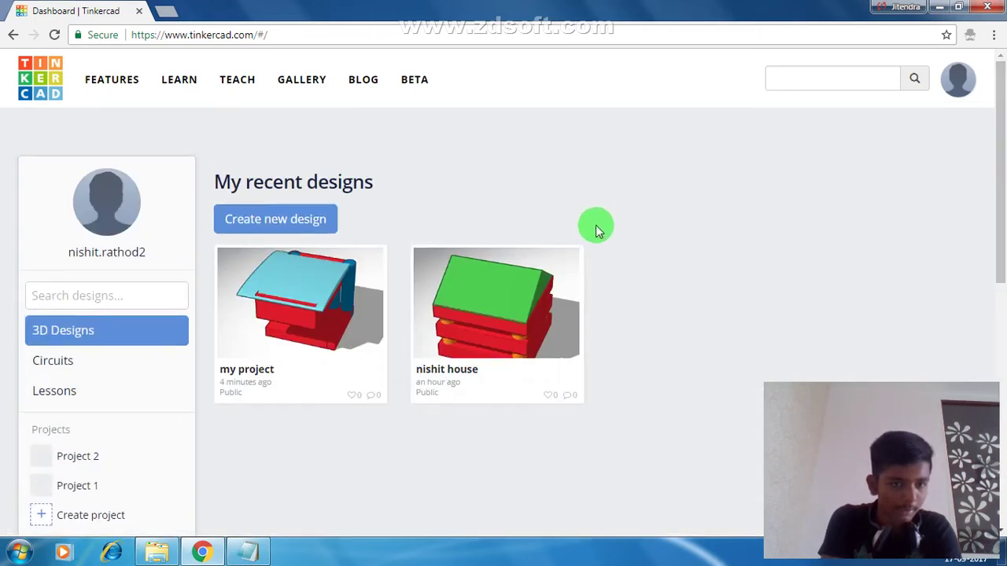
{"action": "mouse_move", "coordinate": [472, 355]}
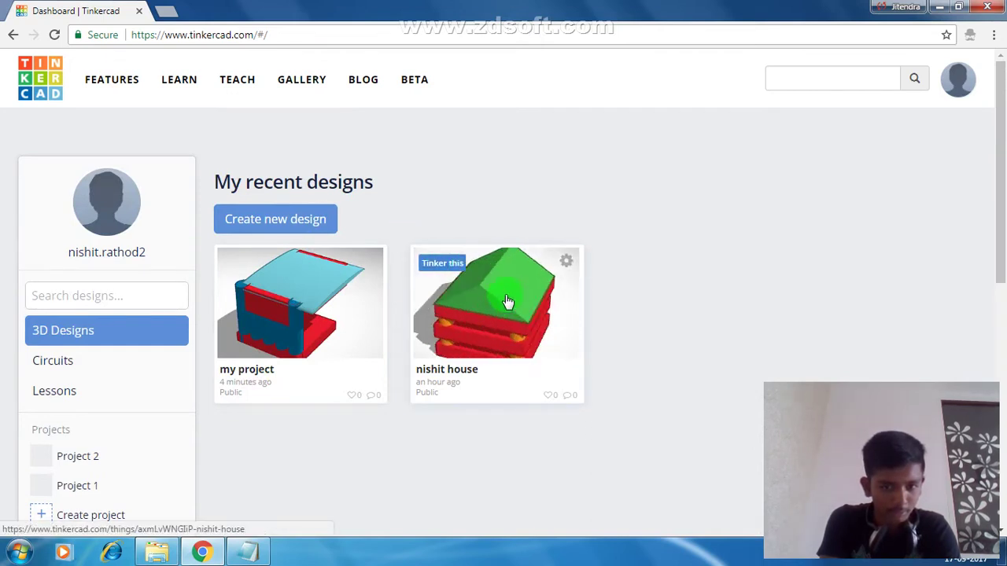
{"action": "mouse_move", "coordinate": [270, 317]}
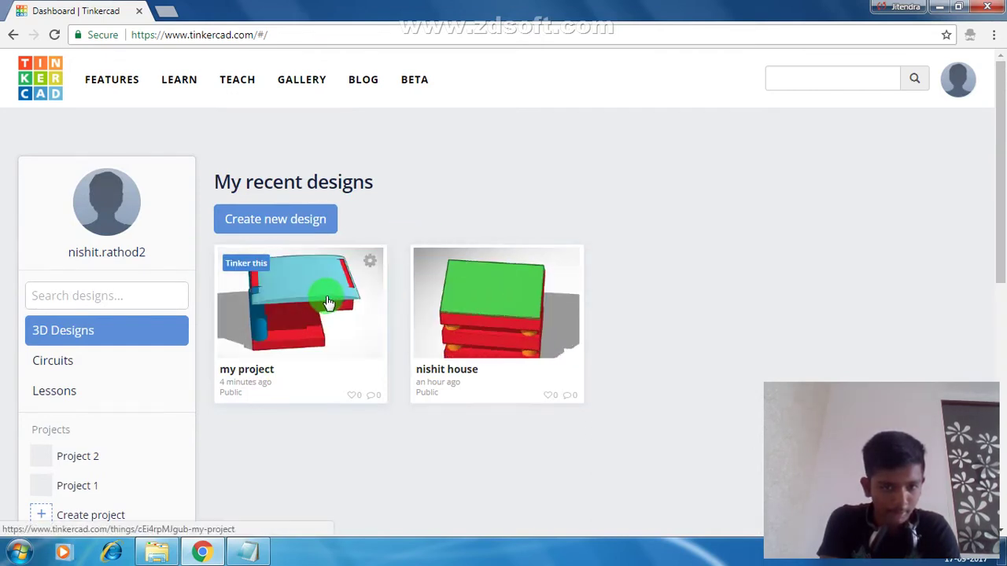
{"action": "left_click", "coordinate": [298, 228]}
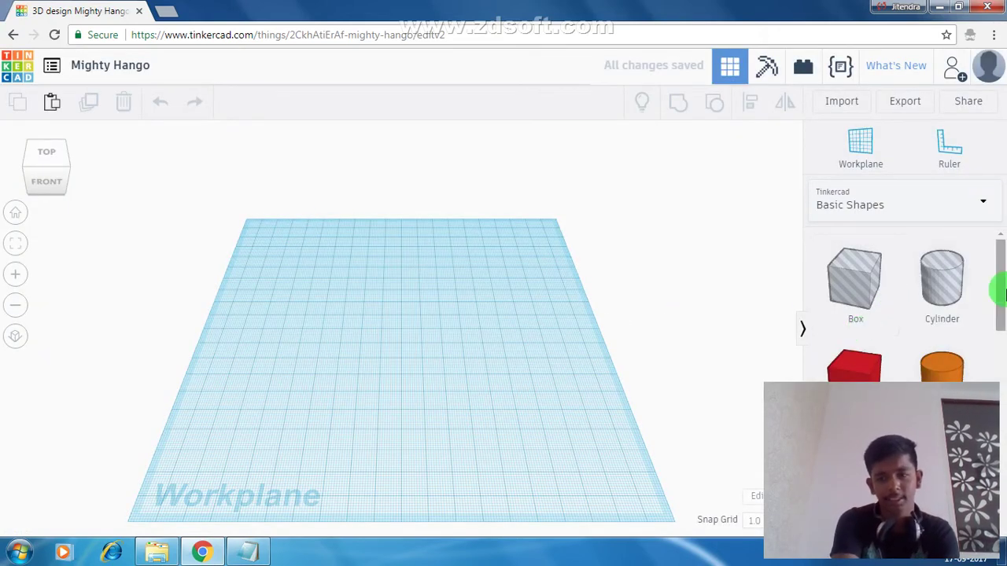
Preview the empty design in the Bricks and Blocks modes, returning to the standard 3D workplane.
{"action": "left_click_drag", "start_coordinate": [1002, 292], "coordinate": [1002, 266]}
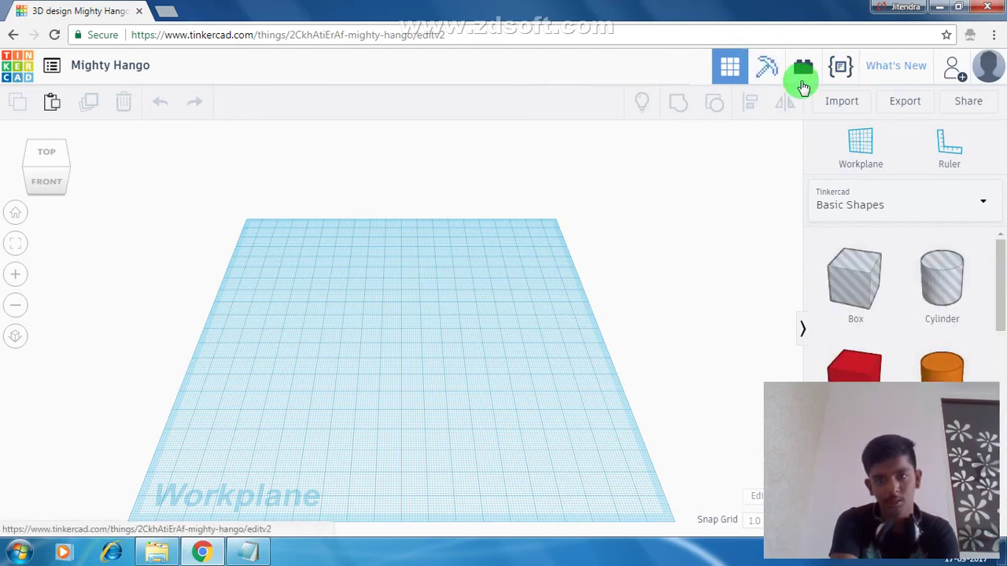
{"action": "left_click", "coordinate": [806, 69]}
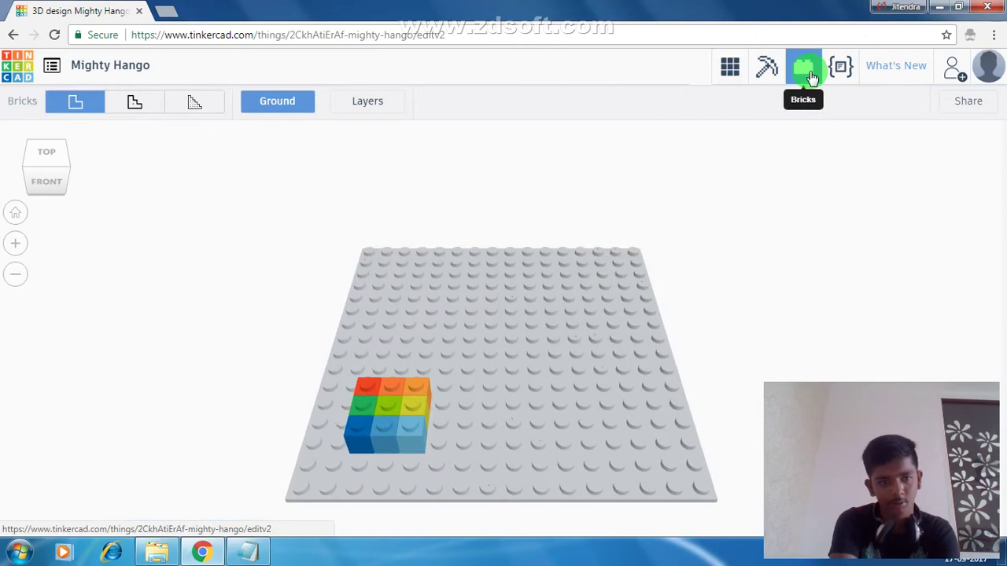
{"action": "left_click", "coordinate": [760, 71]}
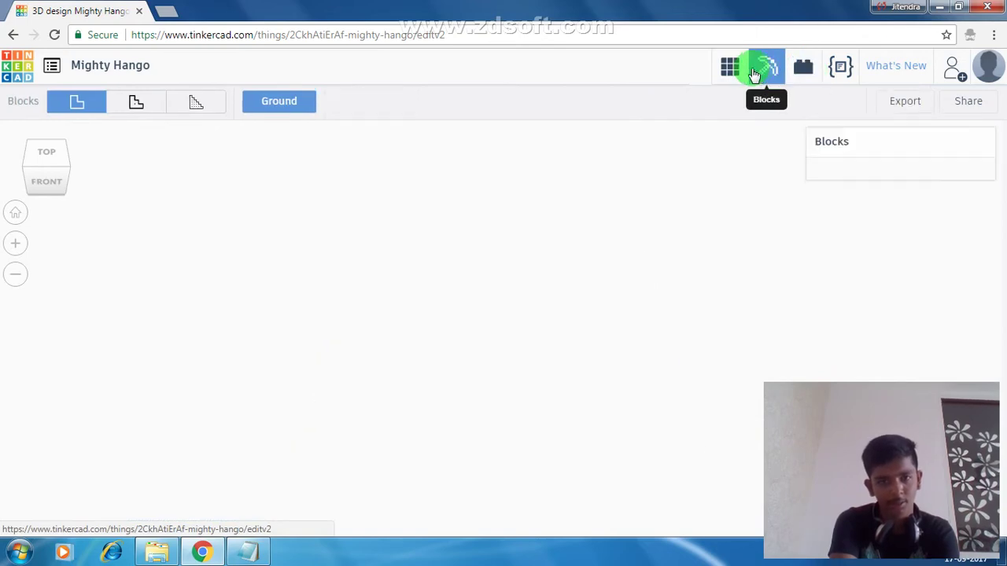
{"action": "left_click", "coordinate": [728, 70]}
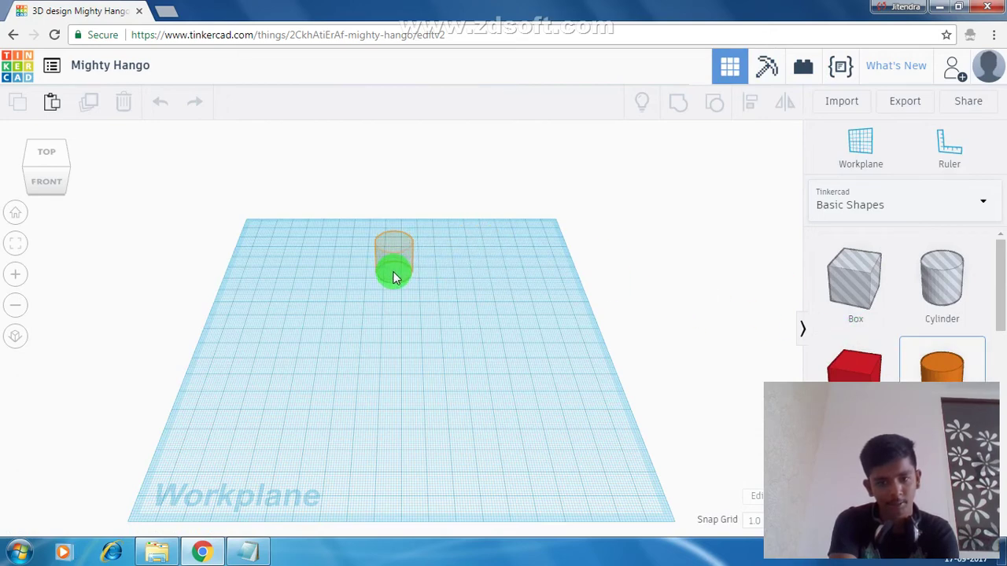
Place two solid cylinders on the workplane, one behind the other, and stretch the front one to a height of 78.
{"action": "left_click", "coordinate": [394, 267]}
{"action": "left_click_drag", "start_coordinate": [946, 380], "coordinate": [393, 256]}
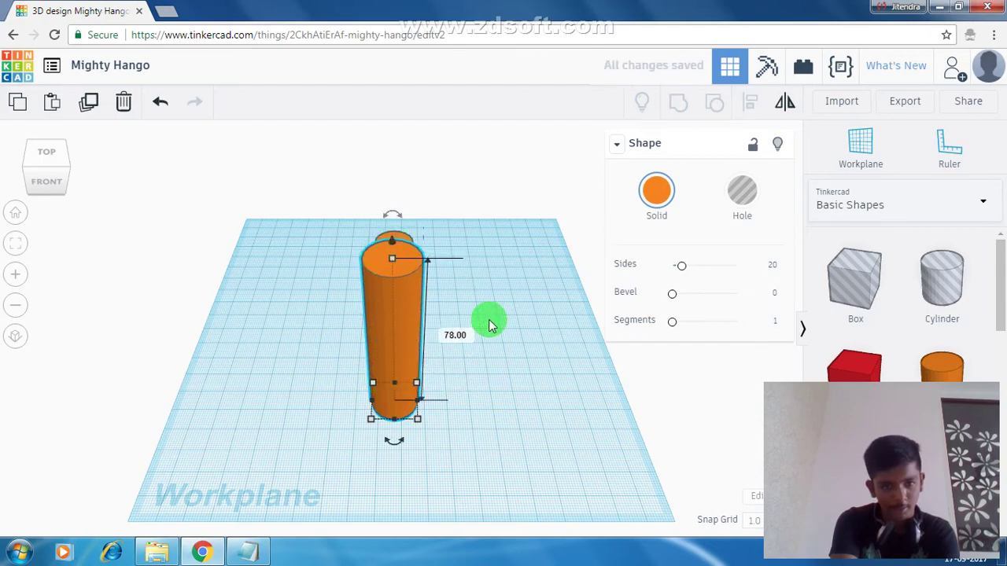
Select both cylinders and shift them together across the workplane by about 17 and 9.
{"action": "key", "text": "ctrl+a"}
{"action": "mouse_move", "coordinate": [52, 167]}
{"action": "left_mouse_down"}
{"action": "mouse_move", "coordinate": [2, 154]}
{"action": "mouse_move", "coordinate": [65, 159]}
{"action": "mouse_move", "coordinate": [37, 167]}
{"action": "left_mouse_up"}
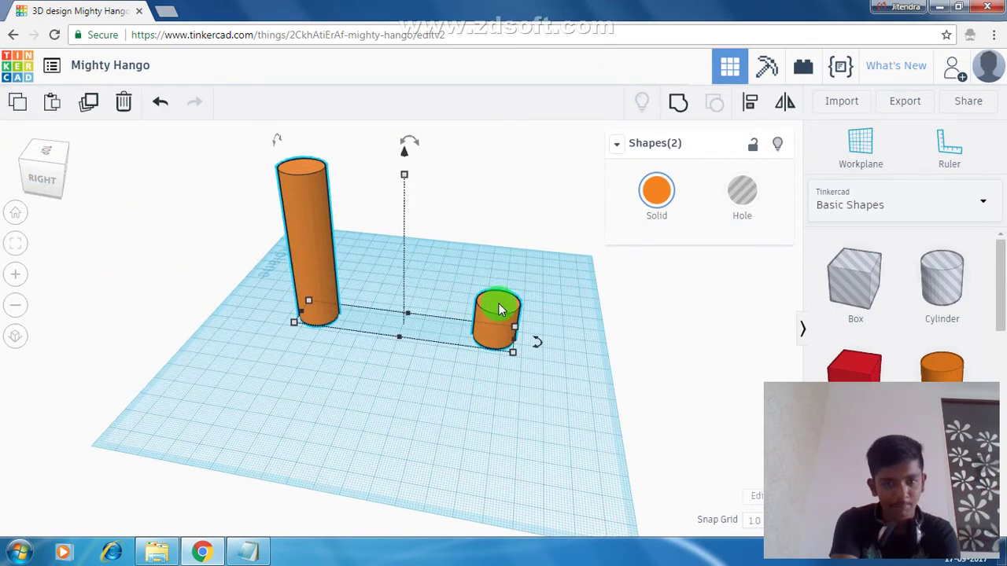
{"action": "left_click_drag", "start_coordinate": [499, 309], "coordinate": [512, 328]}
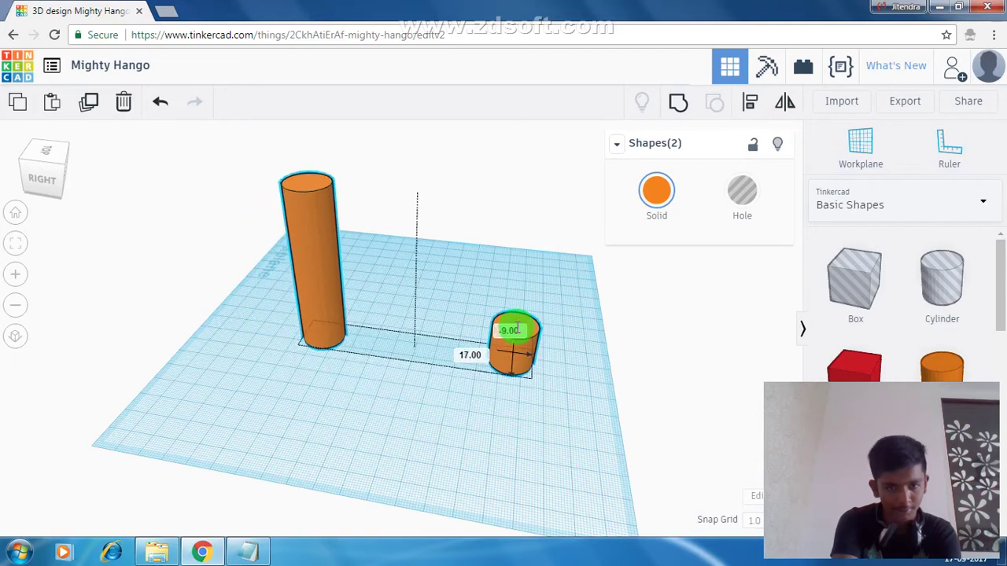
{"action": "left_click", "coordinate": [607, 356]}
Stretch the short cylinder upward to roughly the height of the tall one.
{"action": "left_click", "coordinate": [504, 330]}
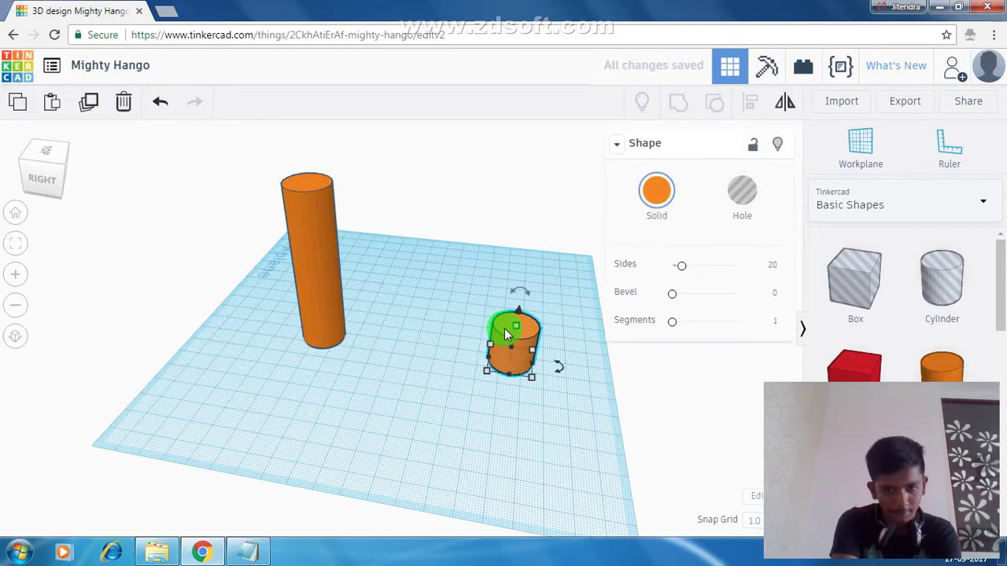
{"action": "left_click_drag", "start_coordinate": [519, 319], "coordinate": [526, 213]}
{"action": "left_click", "coordinate": [407, 426]}
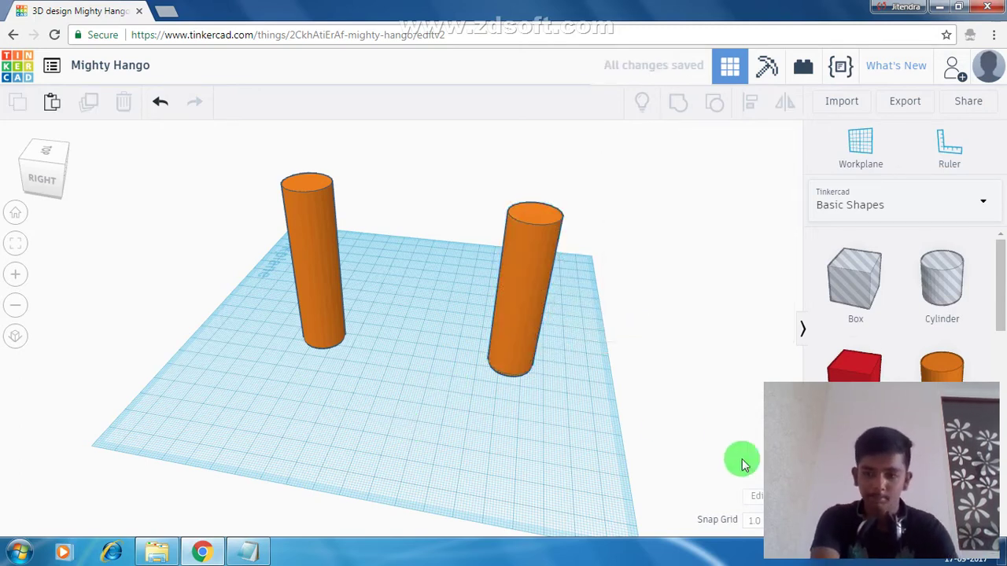
Add a solid sphere from the basic shapes and position it at the base of the newly stretched cylinder.
{"action": "left_click_drag", "start_coordinate": [1002, 321], "coordinate": [1003, 421]}
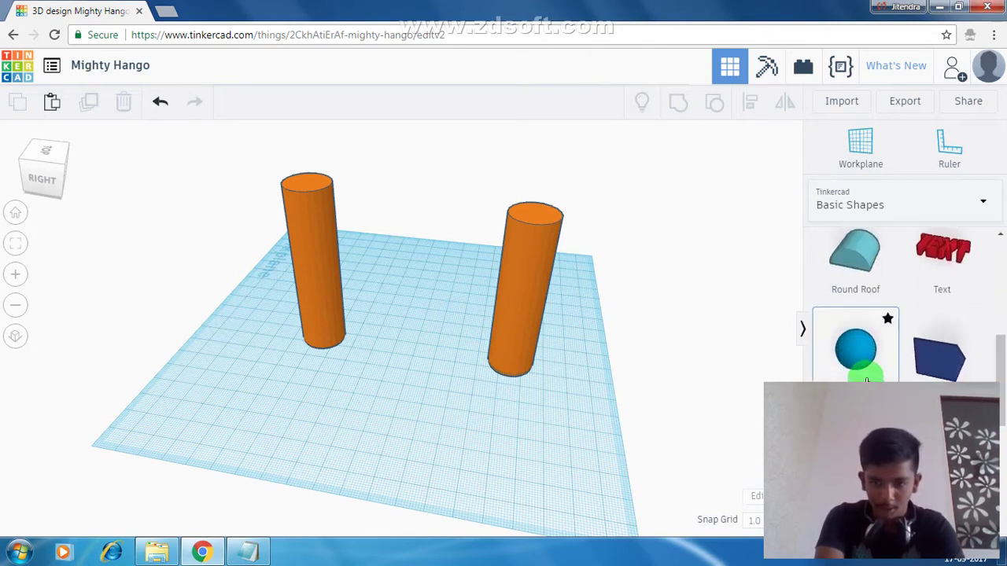
{"action": "left_click_drag", "start_coordinate": [866, 381], "coordinate": [531, 277]}
{"action": "left_click_drag", "start_coordinate": [516, 334], "coordinate": [509, 362]}
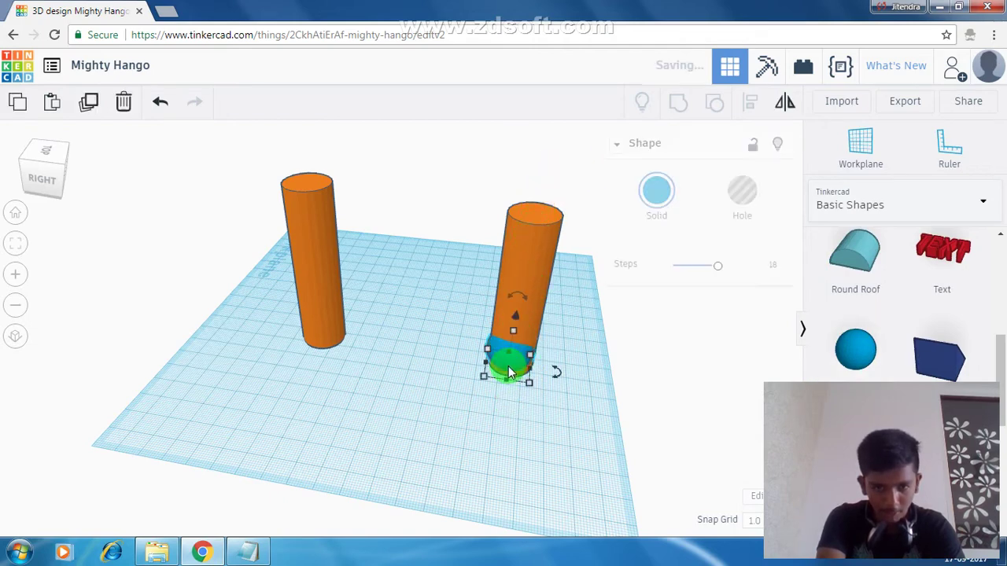
Adjust the position of the cylinder around the sphere until the sphere is centred inside its base.
{"action": "left_click", "coordinate": [513, 317]}
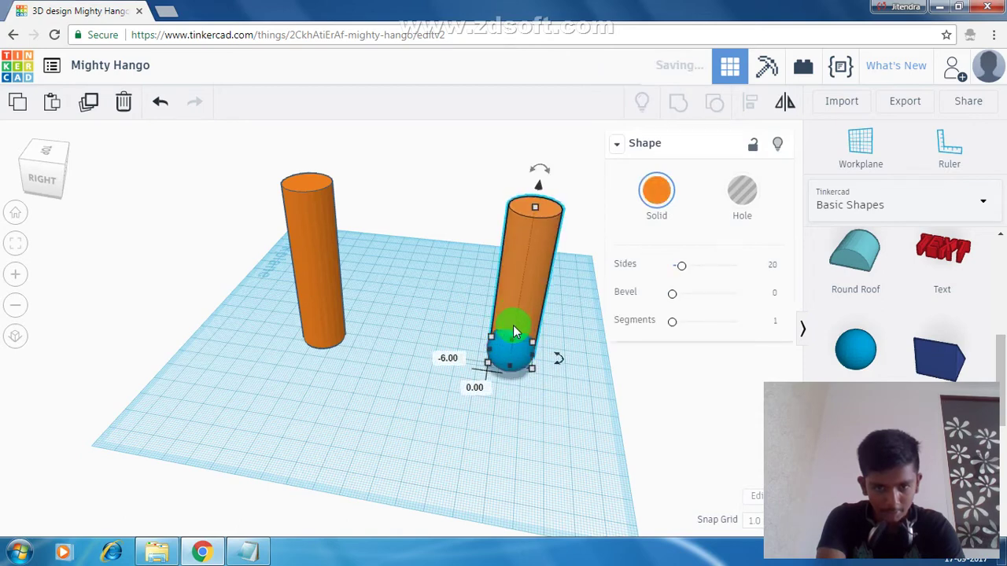
{"action": "left_click_drag", "start_coordinate": [515, 312], "coordinate": [511, 342]}
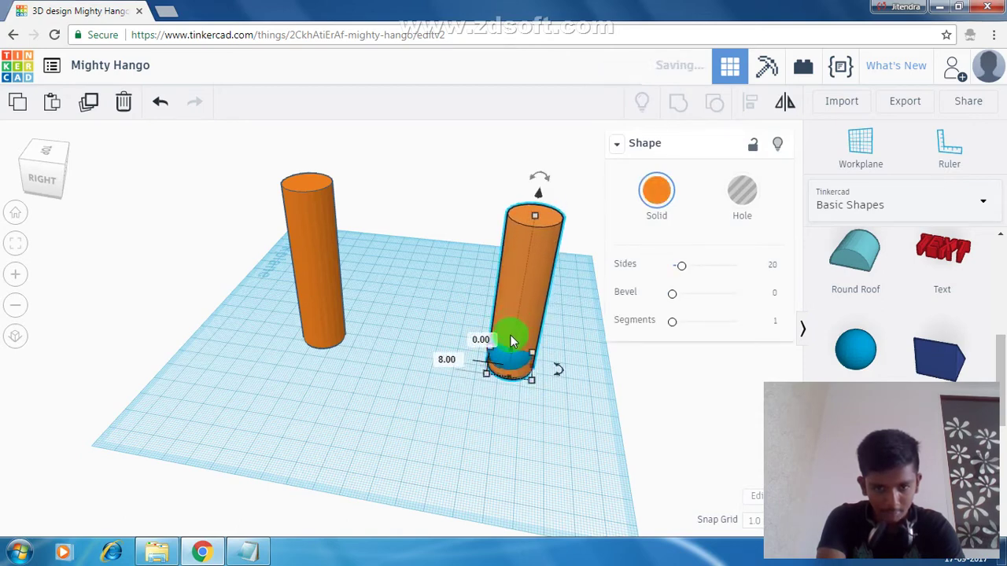
{"action": "left_click", "coordinate": [510, 362]}
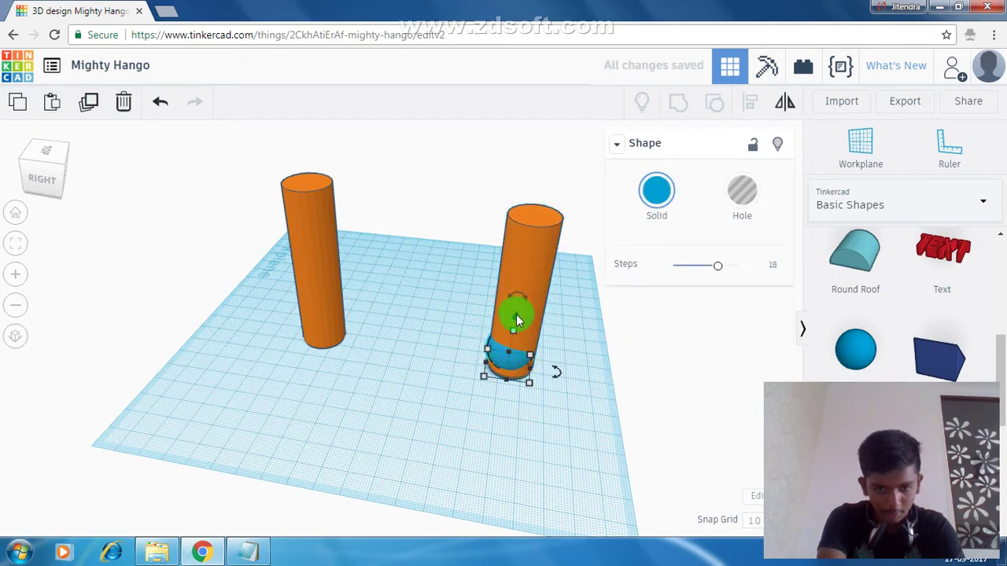
{"action": "left_click_drag", "start_coordinate": [513, 321], "coordinate": [513, 351]}
{"action": "left_click", "coordinate": [509, 358]}
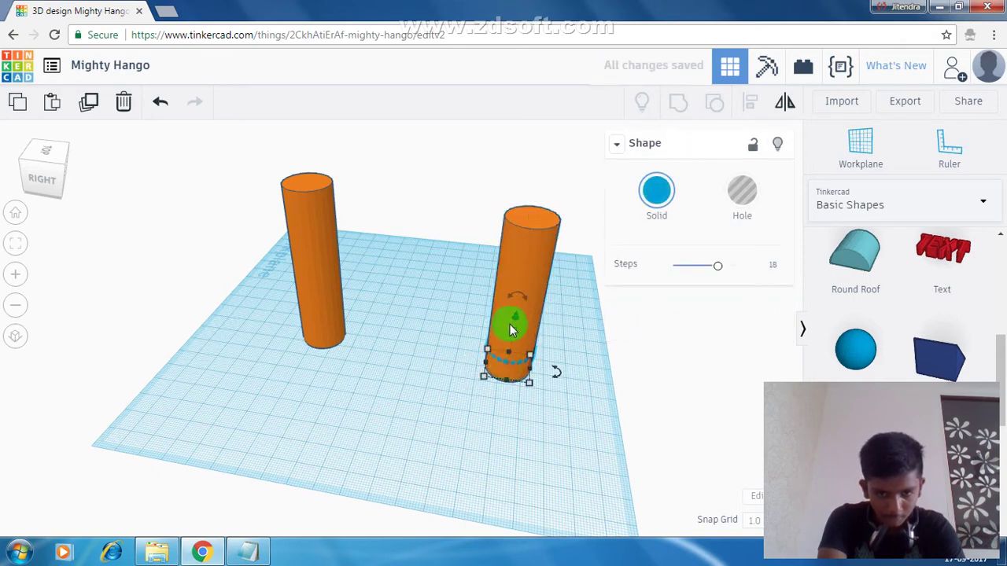
Raise the solid sphere by 69 to the top of its cylinder and set its Steps to 14.
{"action": "left_click_drag", "start_coordinate": [516, 322], "coordinate": [533, 160]}
{"action": "left_click", "coordinate": [656, 196]}
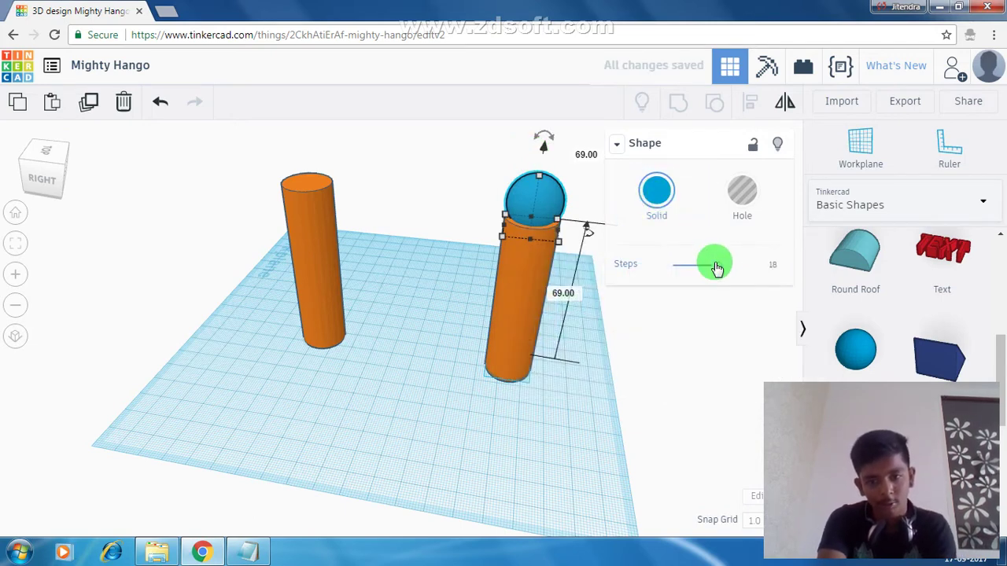
{"action": "left_click_drag", "start_coordinate": [717, 266], "coordinate": [687, 260]}
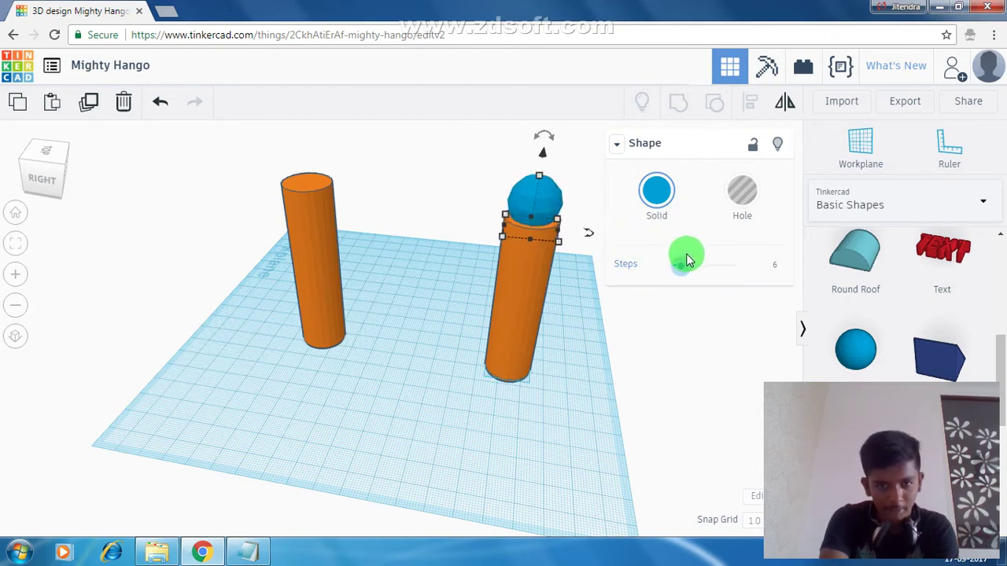
{"action": "left_click", "coordinate": [695, 359]}
{"action": "left_click", "coordinate": [525, 213]}
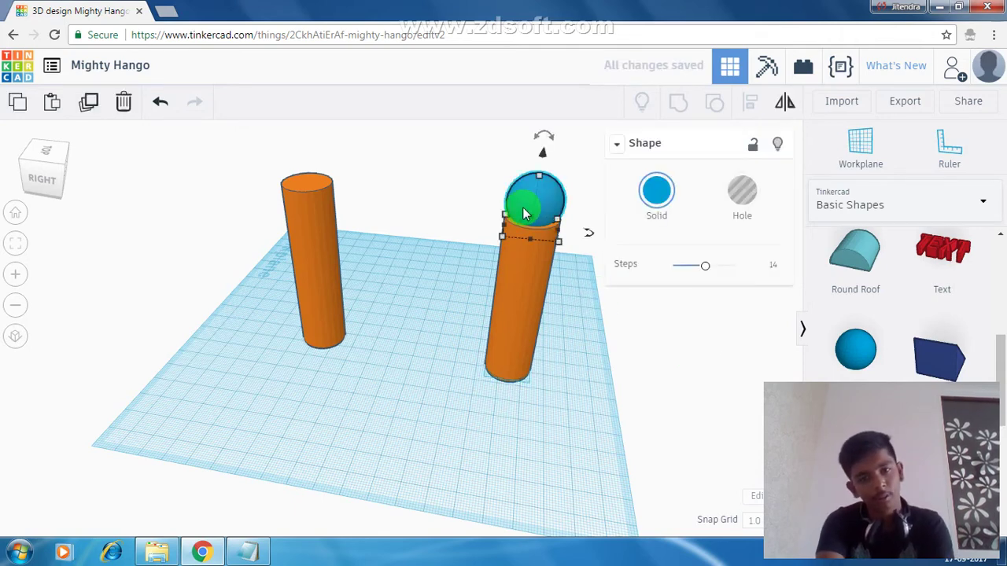
{"action": "key", "text": "ctrl+v"}
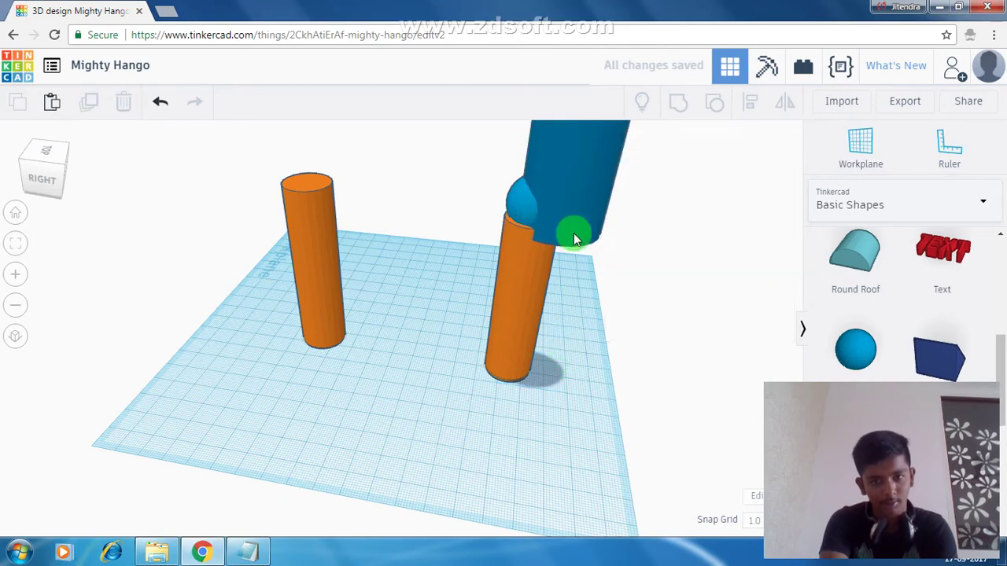
{"action": "left_click_drag", "start_coordinate": [573, 231], "coordinate": [290, 440]}
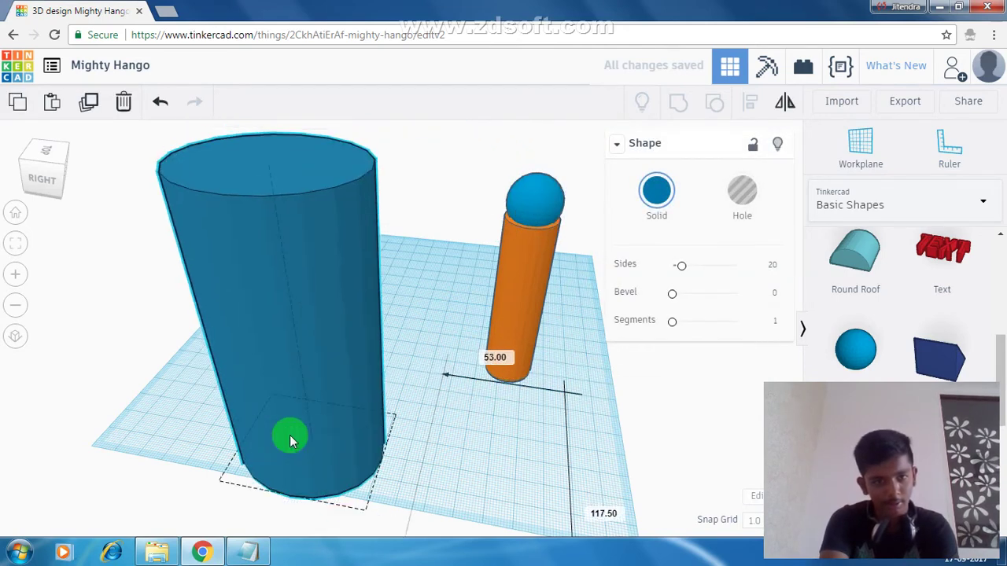
{"action": "key", "text": "Delete"}
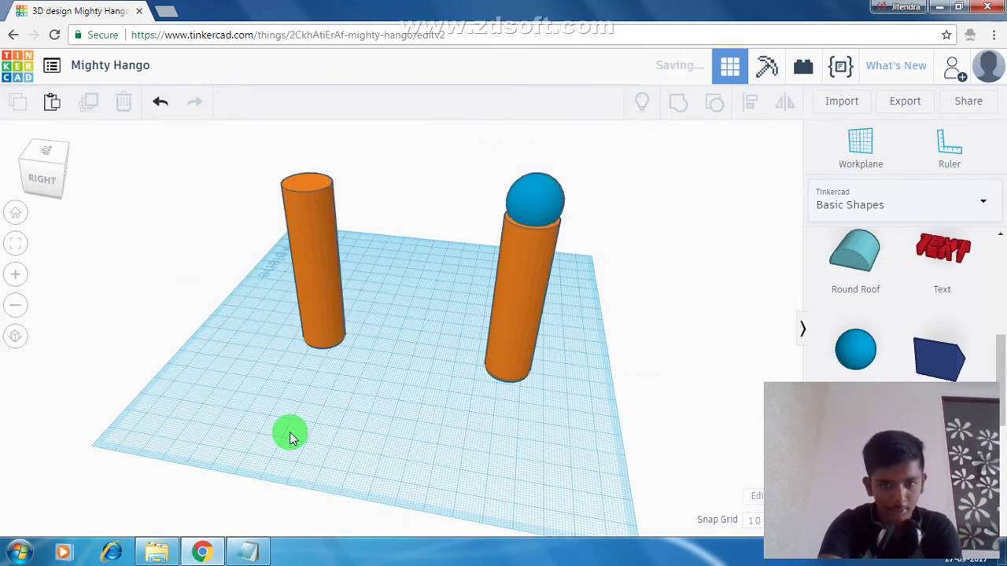
Duplicate the sphere, move the copy about 100 across to the other cylinder and raise it onto the top.
{"action": "left_click", "coordinate": [529, 219]}
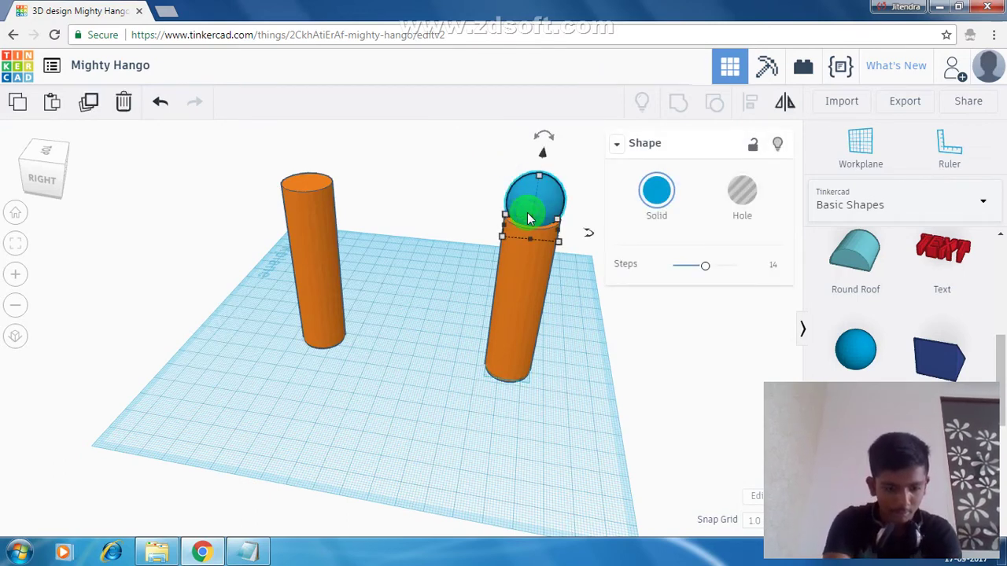
{"action": "key", "text": "ctrl+d"}
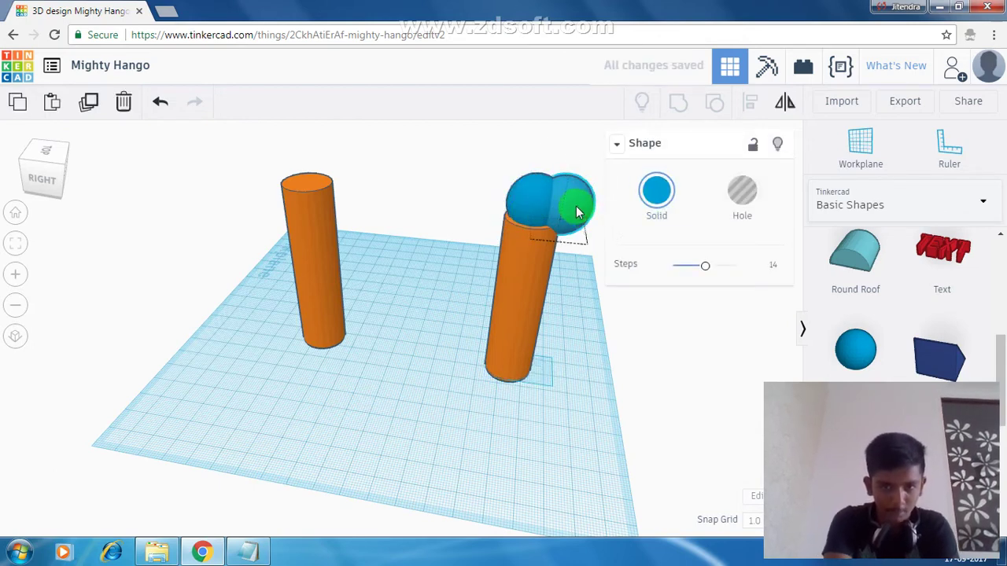
{"action": "left_click_drag", "start_coordinate": [577, 213], "coordinate": [307, 185]}
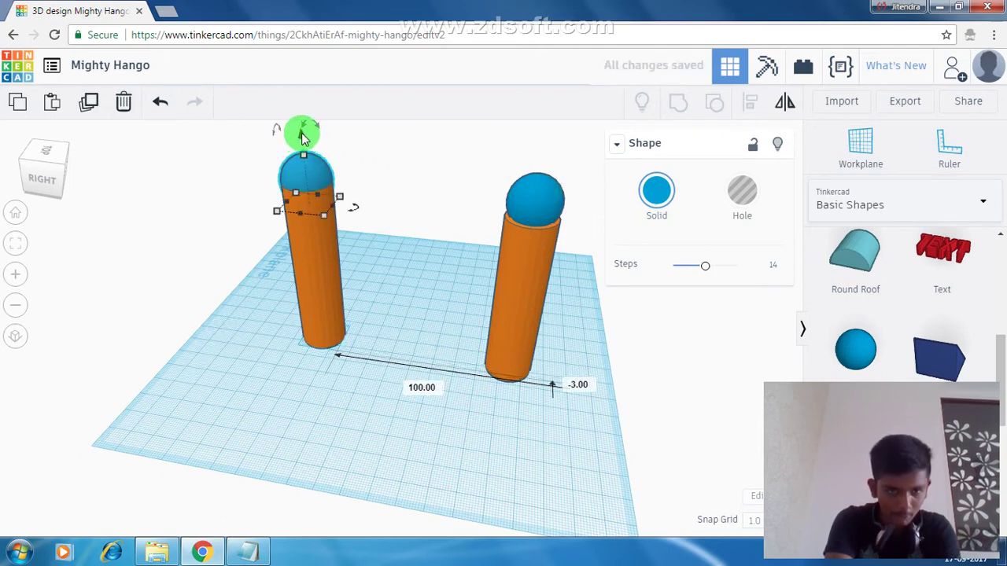
{"action": "left_click_drag", "start_coordinate": [303, 136], "coordinate": [304, 122]}
{"action": "left_click", "coordinate": [504, 459]}
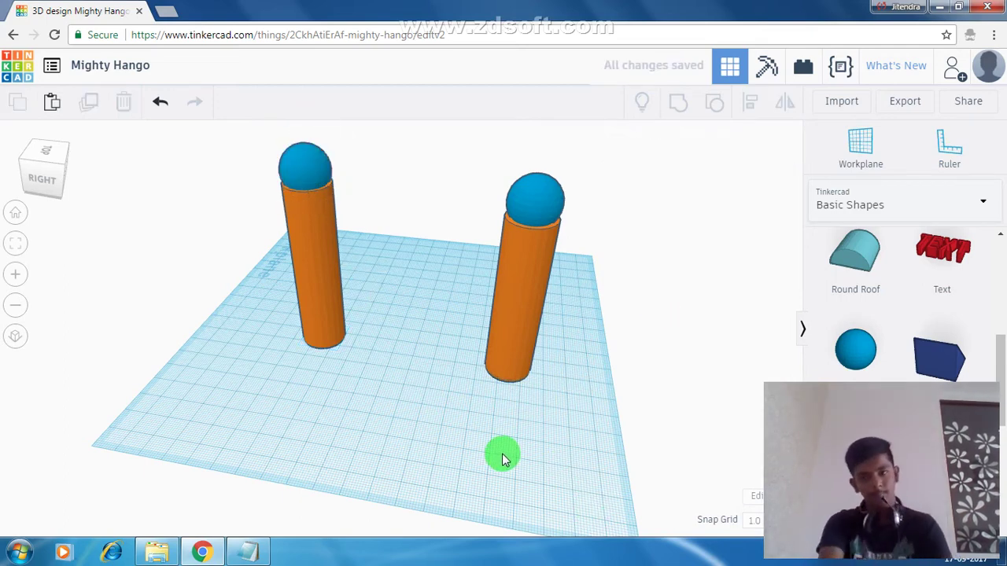
Browse the Text, Symbols and Connectors shape collections to see which shapes they offer.
{"action": "left_click", "coordinate": [976, 203]}
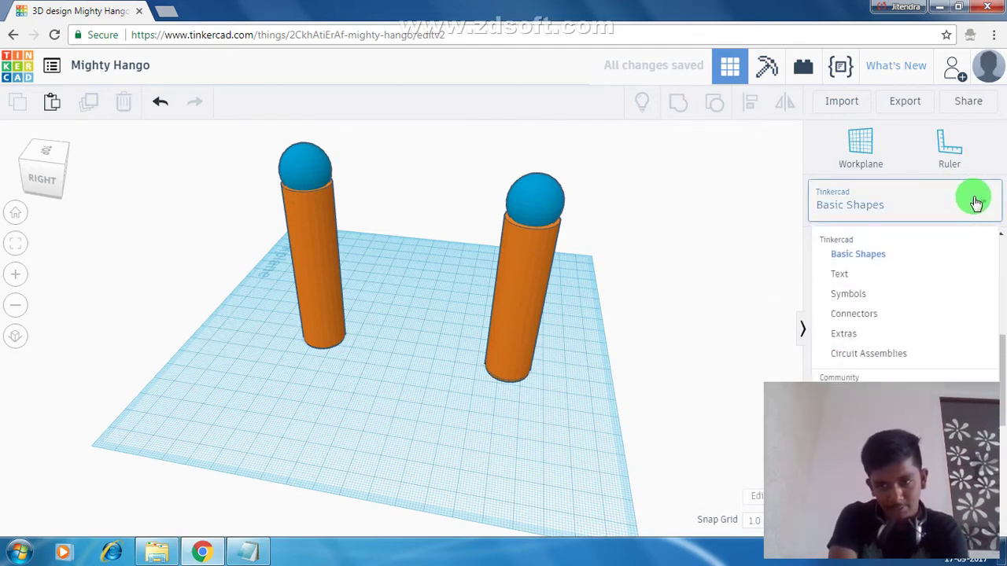
{"action": "left_click", "coordinate": [894, 283]}
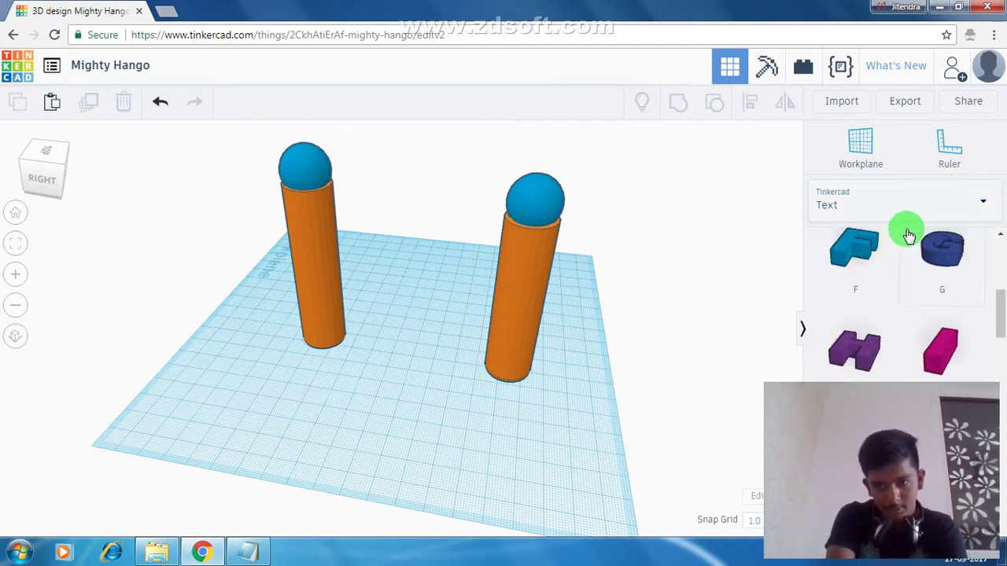
{"action": "left_click", "coordinate": [933, 214]}
{"action": "left_click", "coordinate": [842, 293]}
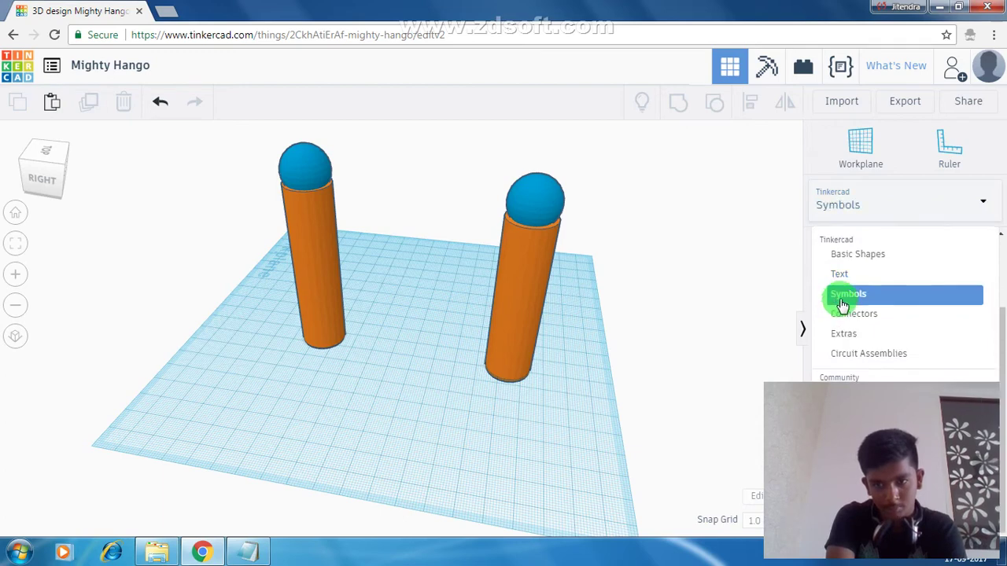
{"action": "left_click", "coordinate": [902, 215]}
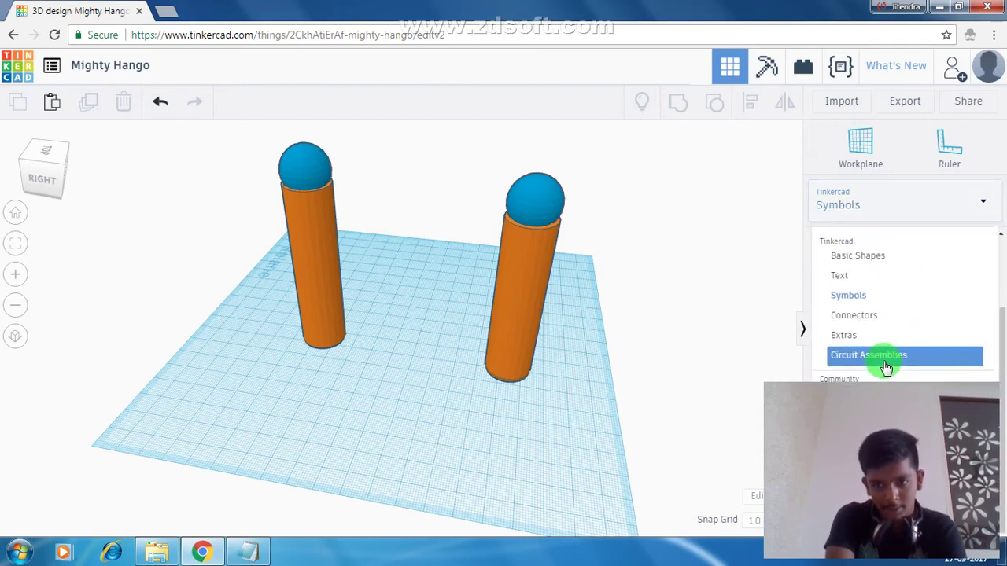
{"action": "left_click", "coordinate": [895, 327]}
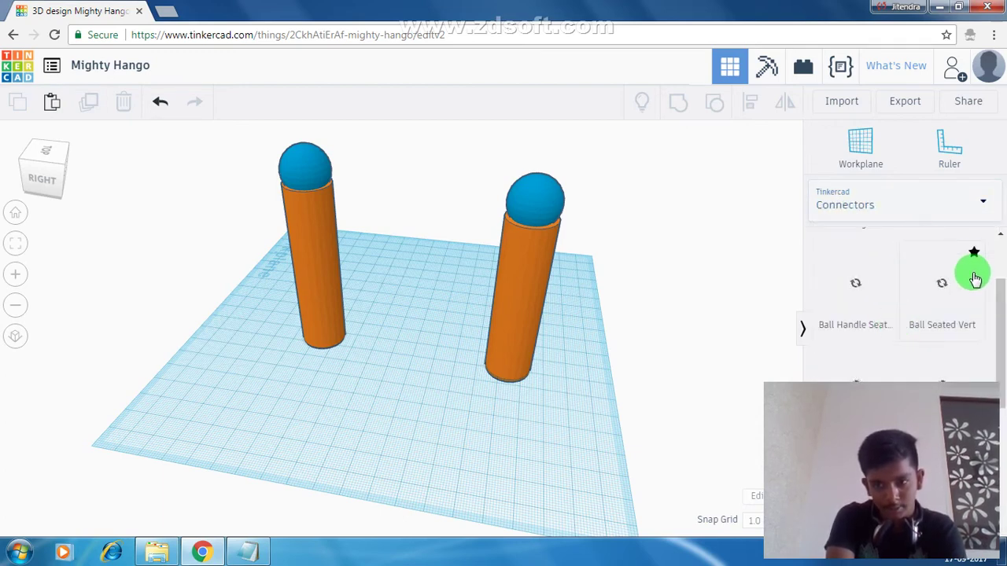
{"action": "left_click_drag", "start_coordinate": [1000, 326], "coordinate": [1005, 397]}
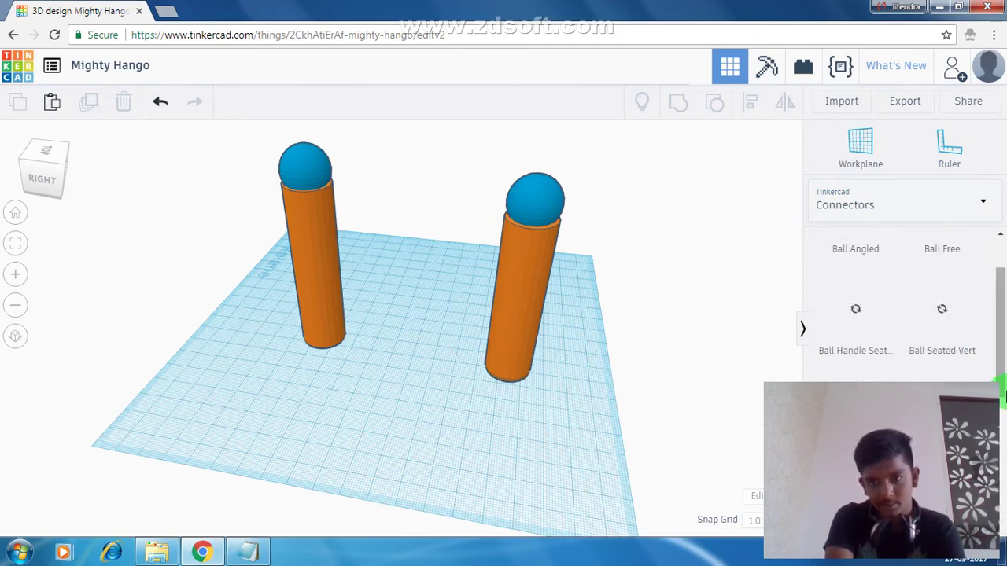
Place a Fidget Spinner from the Featured Shape Generators on the workplane, between the two pillars.
{"action": "left_click", "coordinate": [983, 206]}
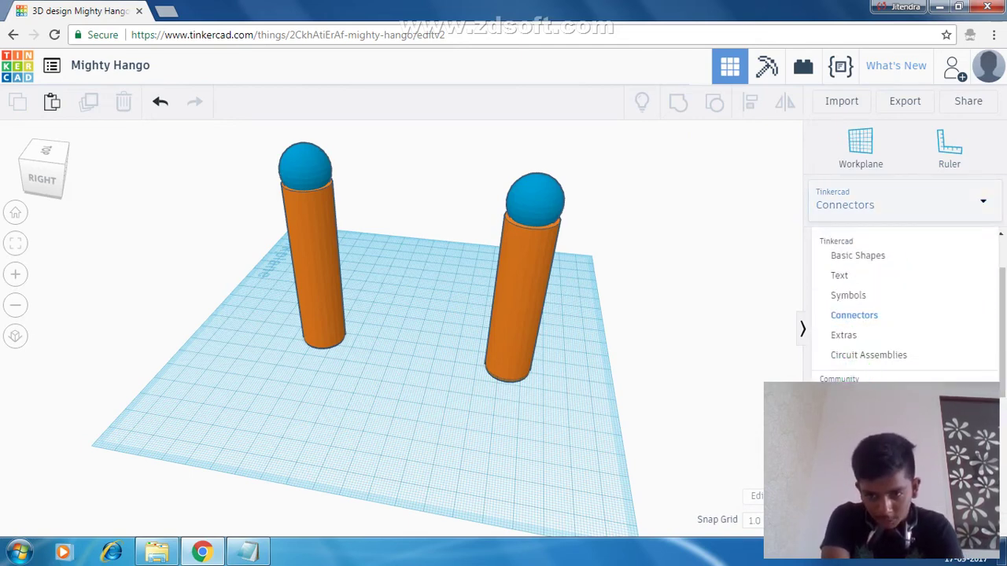
{"action": "left_click", "coordinate": [869, 389]}
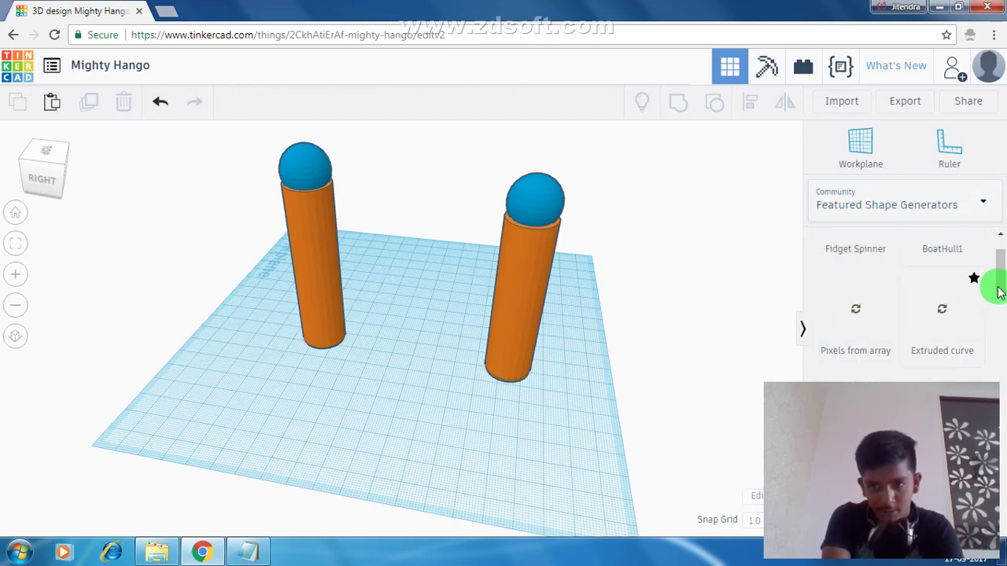
{"action": "left_click_drag", "start_coordinate": [1003, 293], "coordinate": [1002, 314]}
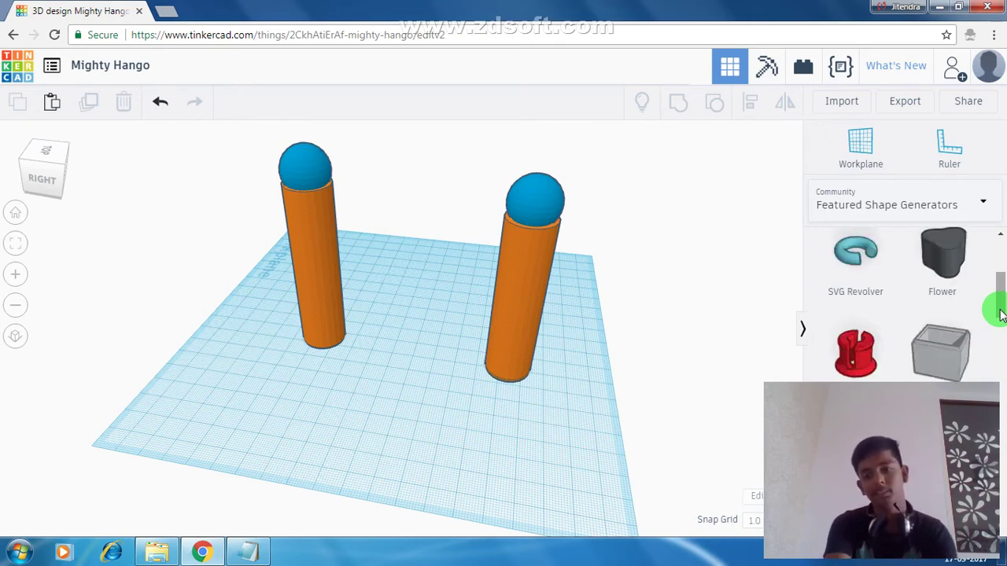
{"action": "left_click_drag", "start_coordinate": [1002, 303], "coordinate": [996, 232]}
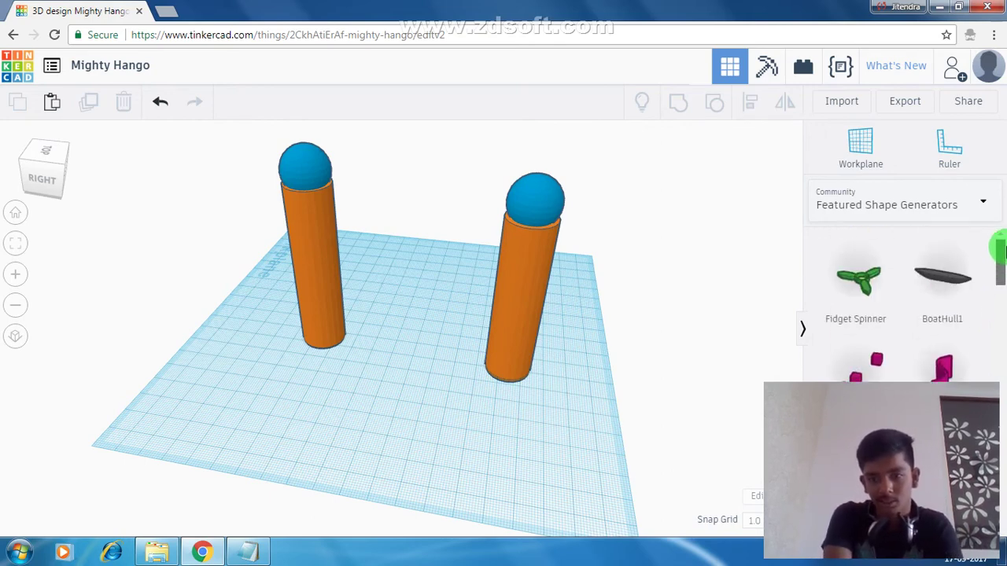
{"action": "left_click_drag", "start_coordinate": [868, 291], "coordinate": [421, 358]}
{"action": "left_click", "coordinate": [420, 353]}
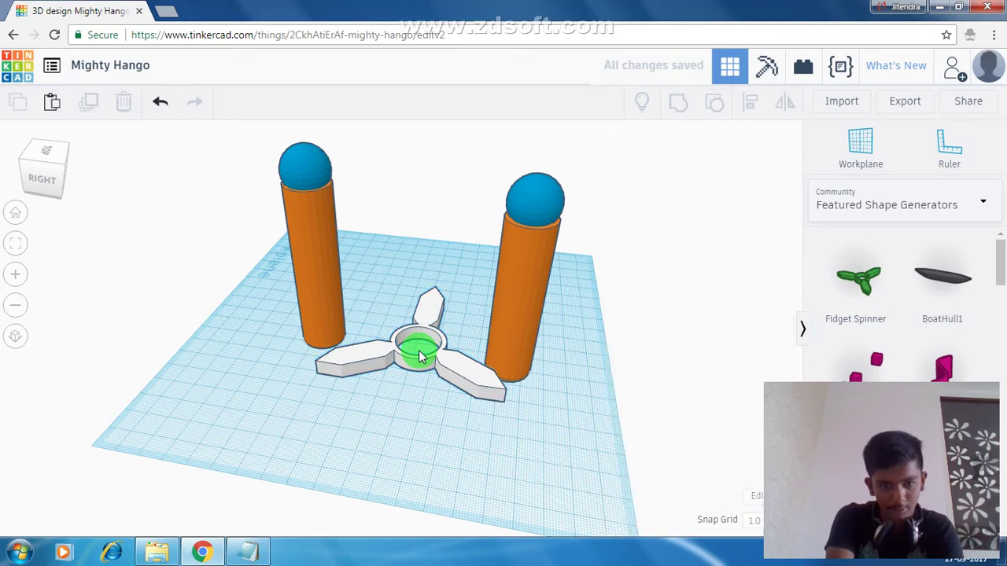
Delete both cylindrical pillars and their spheres, leaving only the fidget spinner on the workplane.
{"action": "left_click", "coordinate": [537, 256]}
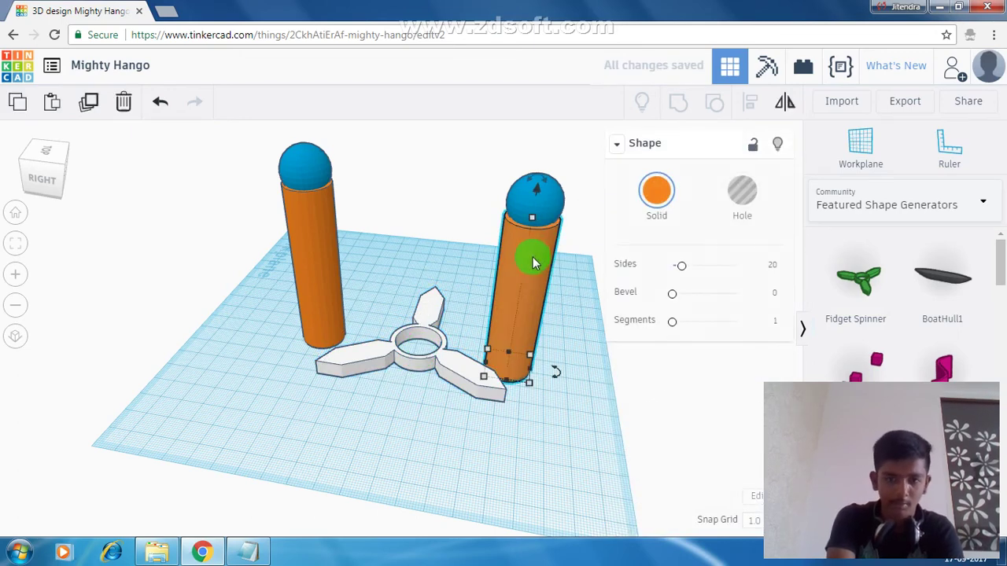
{"action": "key", "text": "Delete"}
{"action": "left_click", "coordinate": [547, 198]}
{"action": "key", "text": "Delete"}
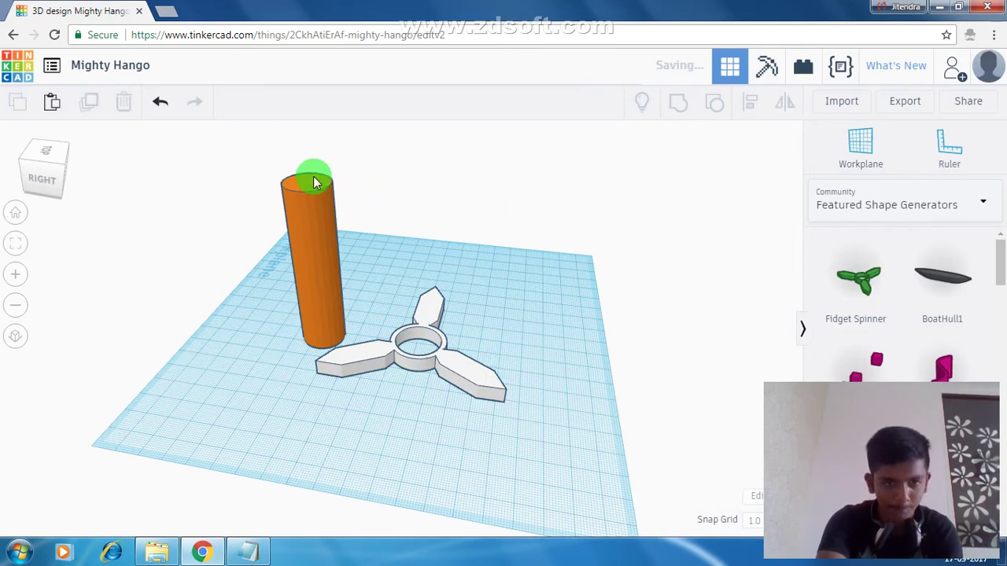
{"action": "left_click", "coordinate": [315, 211]}
{"action": "key", "text": "Delete"}
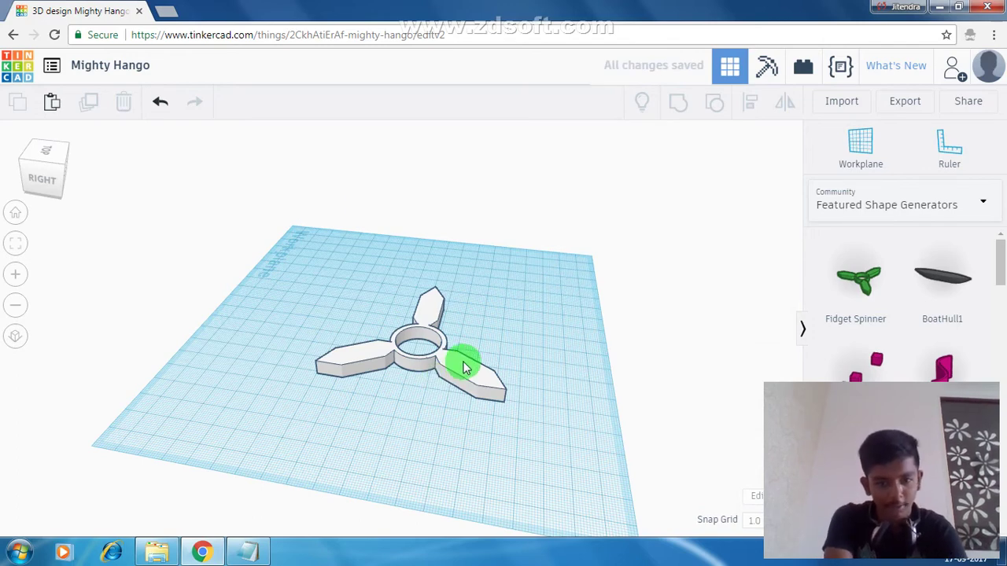
Move the fidget spinner to the far corner of the workplane, beside the Workplane label.
{"action": "mouse_move", "coordinate": [461, 360]}
{"action": "left_mouse_down"}
{"action": "mouse_move", "coordinate": [472, 326]}
{"action": "mouse_move", "coordinate": [464, 340]}
{"action": "left_mouse_up"}
{"action": "left_click_drag", "start_coordinate": [534, 335], "coordinate": [594, 283]}
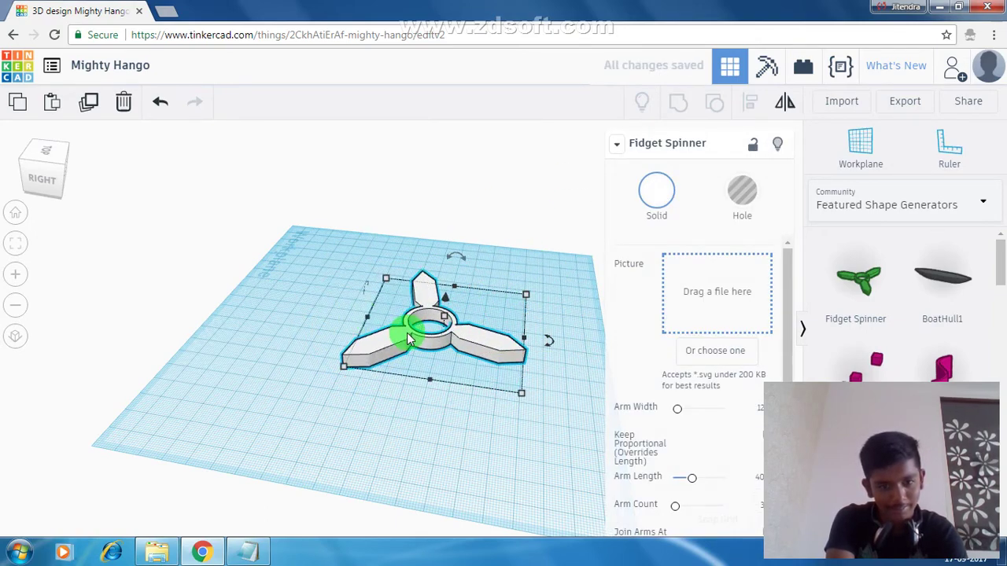
{"action": "left_click_drag", "start_coordinate": [404, 329], "coordinate": [286, 269]}
{"action": "left_click", "coordinate": [441, 405]}
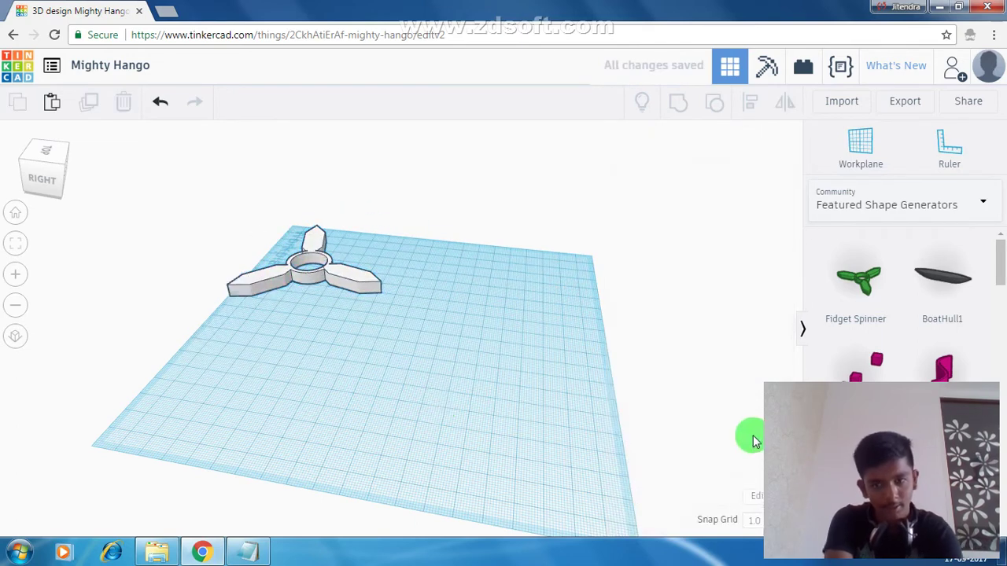
Add a Stairs shape from the Featured Shape Generators near the workplane's far edge and colour it dark teal.
{"action": "left_click_drag", "start_coordinate": [1005, 290], "coordinate": [1002, 555]}
{"action": "left_click_drag", "start_coordinate": [853, 394], "coordinate": [561, 269]}
{"action": "left_click", "coordinate": [554, 313]}
{"action": "left_click", "coordinate": [654, 190]}
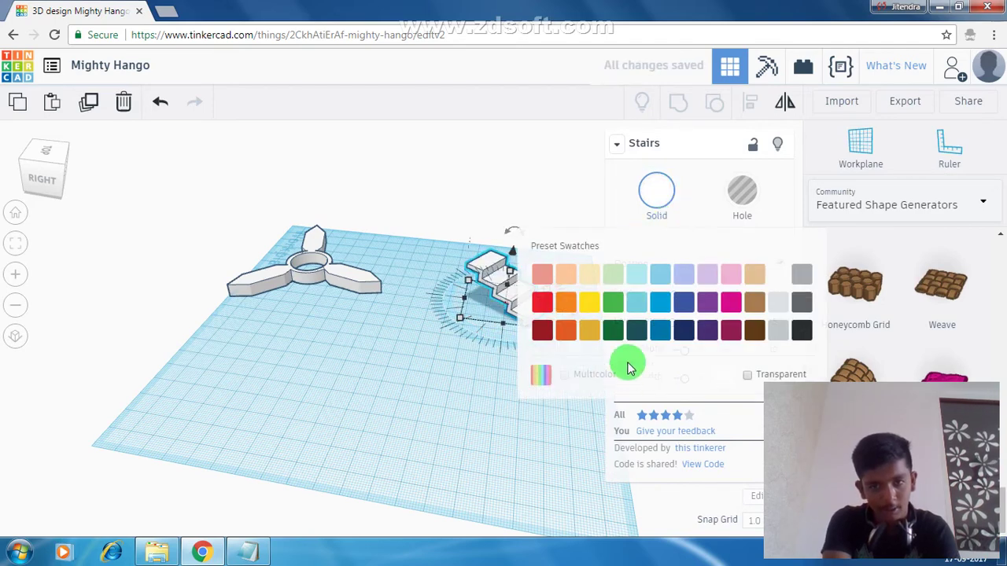
{"action": "left_click", "coordinate": [636, 331]}
Move the stairs and the fidget spinner off the workplane beyond its far edge, and rotate the stairs.
{"action": "left_click_drag", "start_coordinate": [493, 272], "coordinate": [452, 202]}
{"action": "left_click_drag", "start_coordinate": [311, 266], "coordinate": [333, 158]}
{"action": "left_click", "coordinate": [456, 223]}
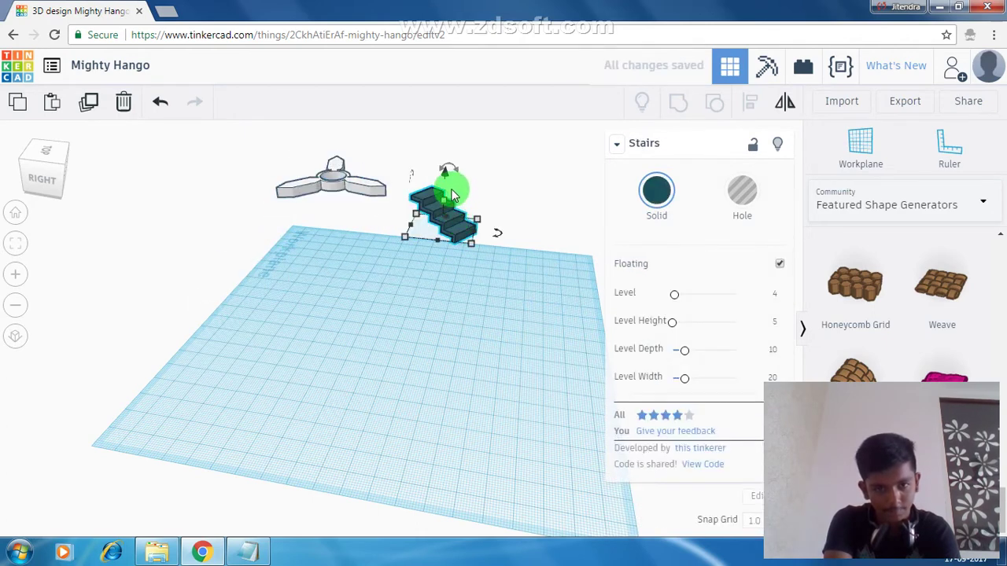
{"action": "left_click_drag", "start_coordinate": [449, 198], "coordinate": [441, 163]}
{"action": "left_click", "coordinate": [515, 219]}
{"action": "left_click", "coordinate": [596, 237]}
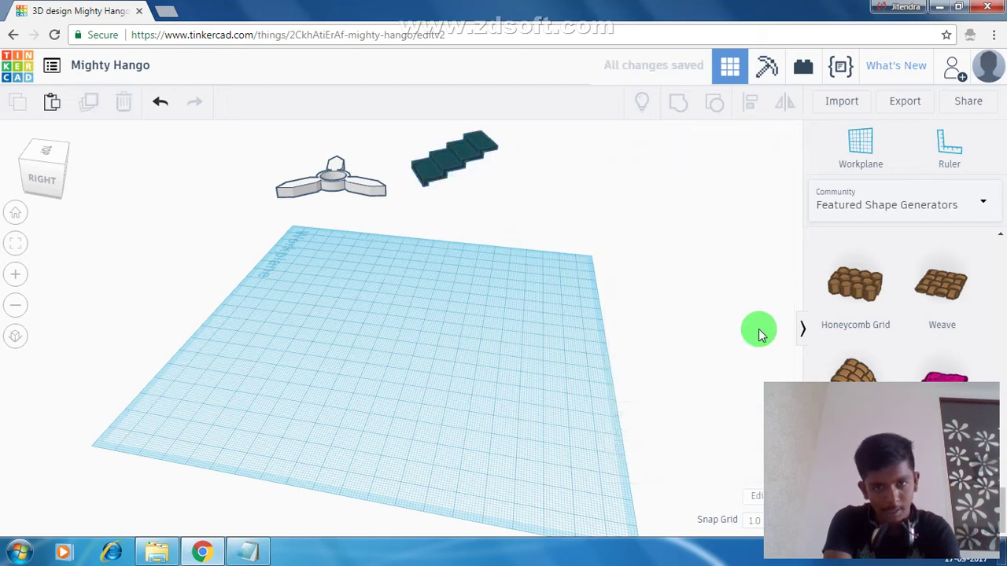
Browse the Community Shape Generators collection for further shapes.
{"action": "left_click", "coordinate": [926, 198]}
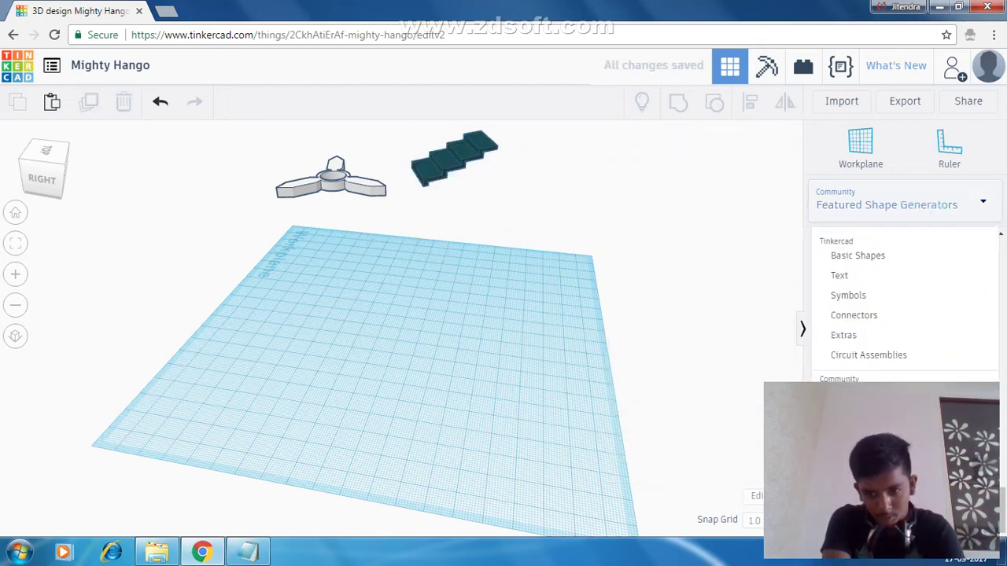
{"action": "left_click", "coordinate": [888, 413]}
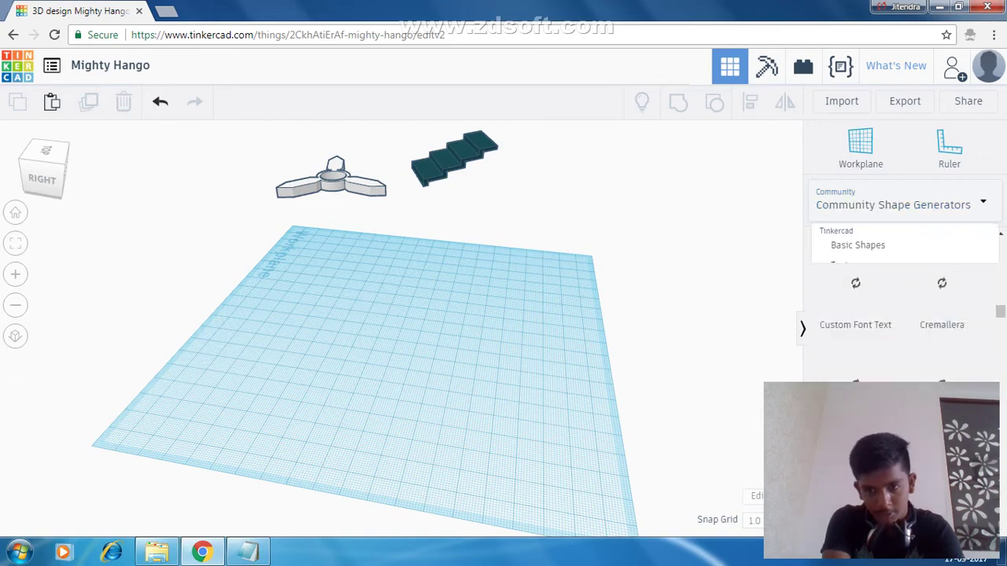
{"action": "left_click", "coordinate": [993, 206]}
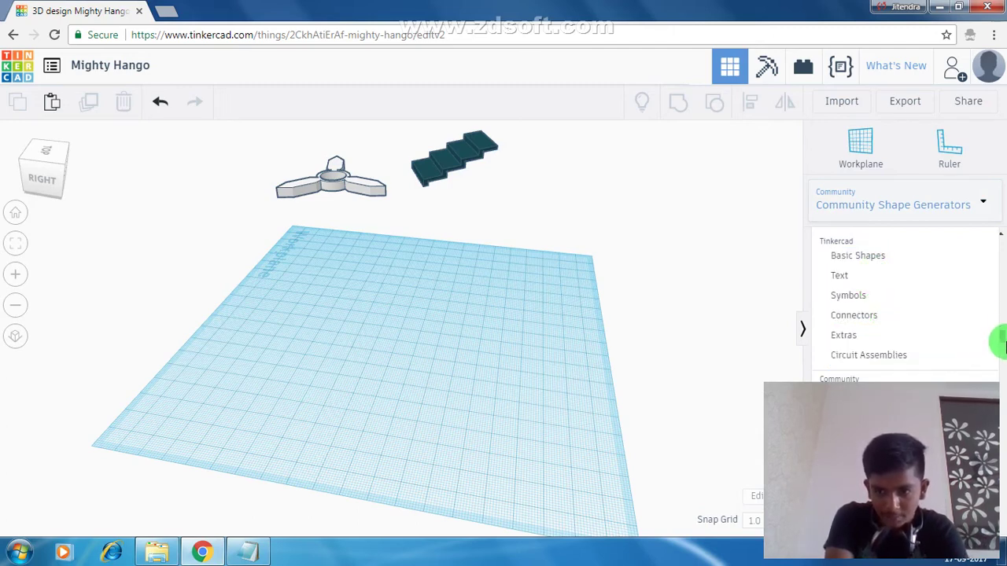
{"action": "left_click", "coordinate": [722, 304]}
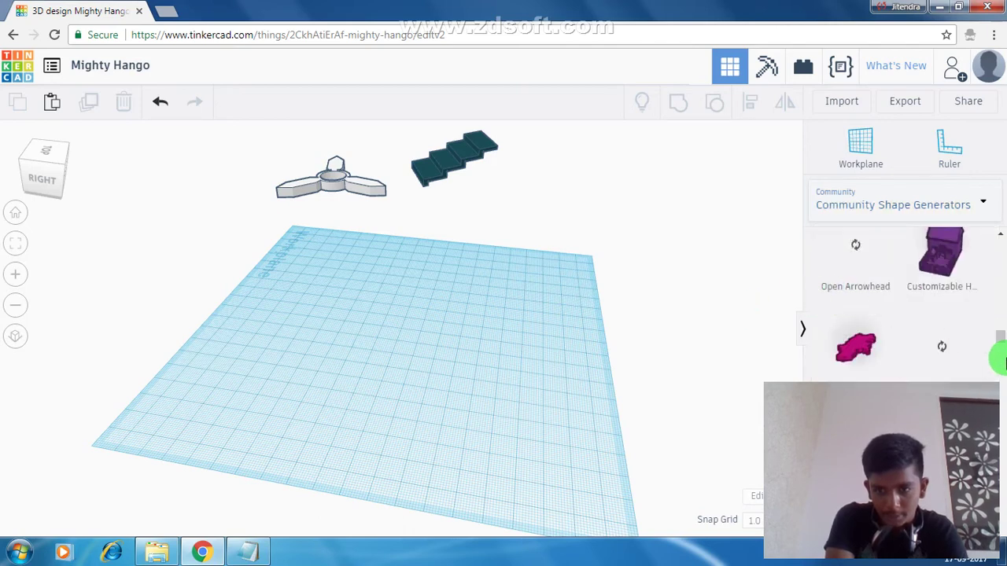
{"action": "left_click_drag", "start_coordinate": [1003, 337], "coordinate": [1004, 182]}
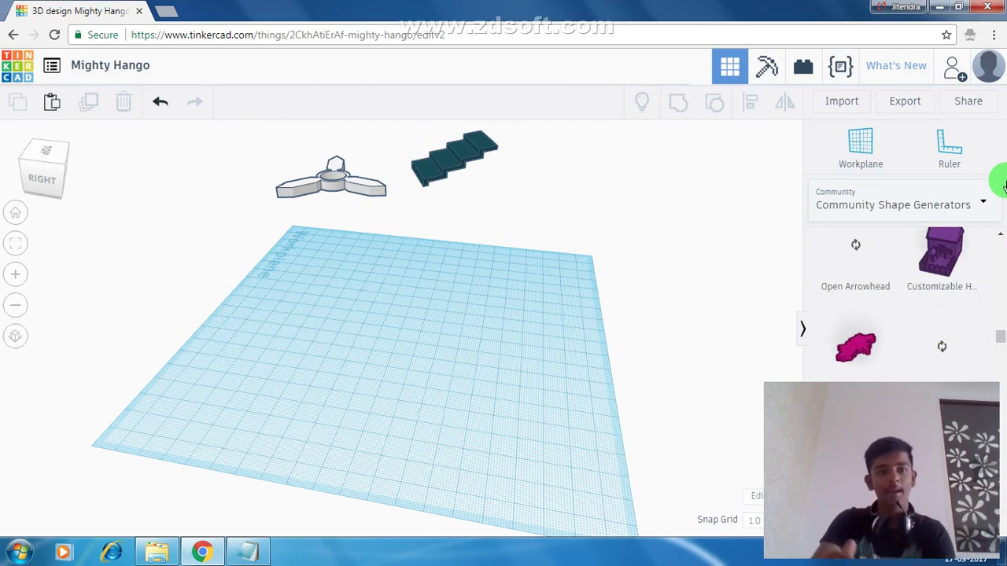
Open google.co.in in a new browser tab and search for amazon.in.
{"action": "left_click", "coordinate": [160, 11]}
{"action": "type", "text": "google.co.in"}
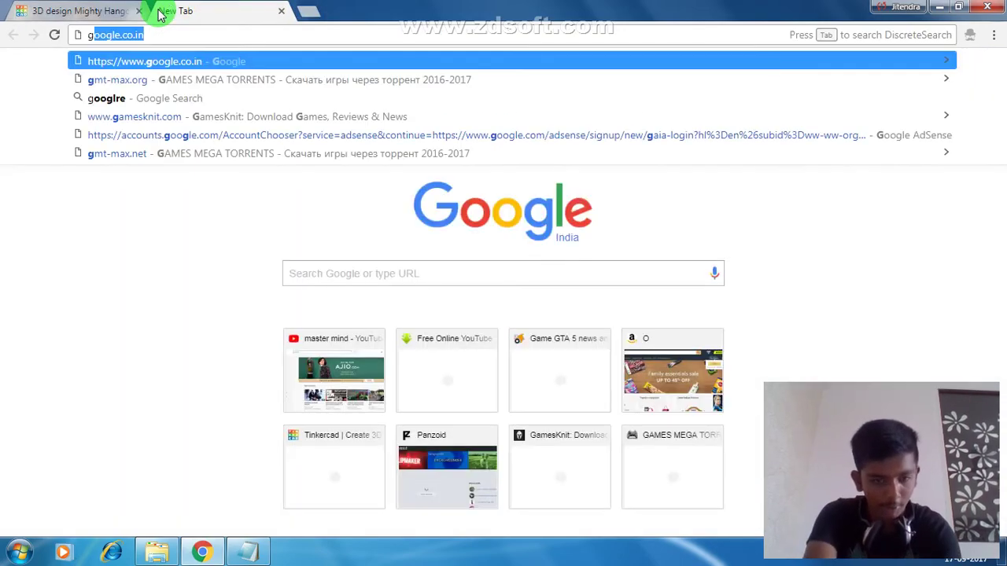
{"action": "key", "text": "Return"}
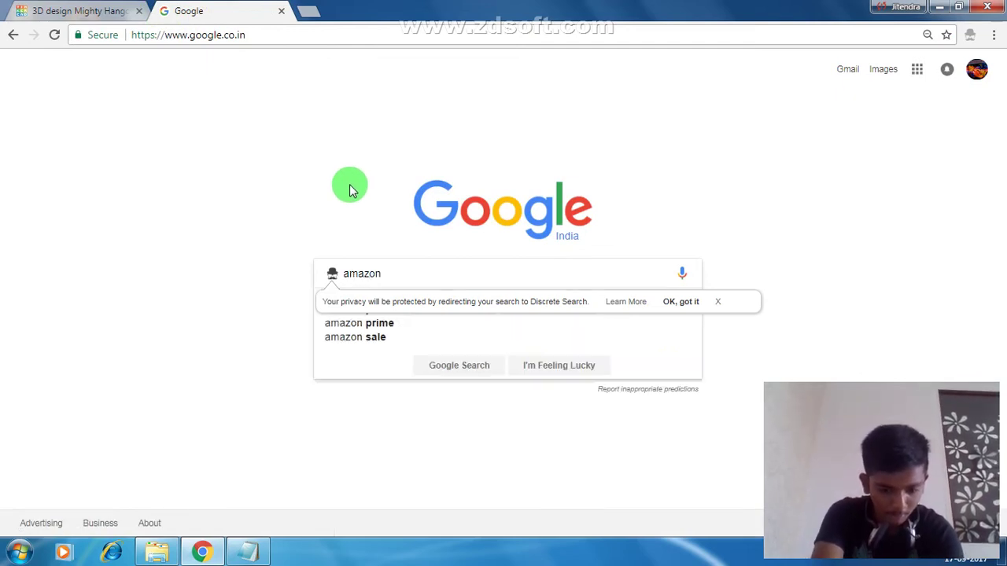
{"action": "key", "text": "Return"}
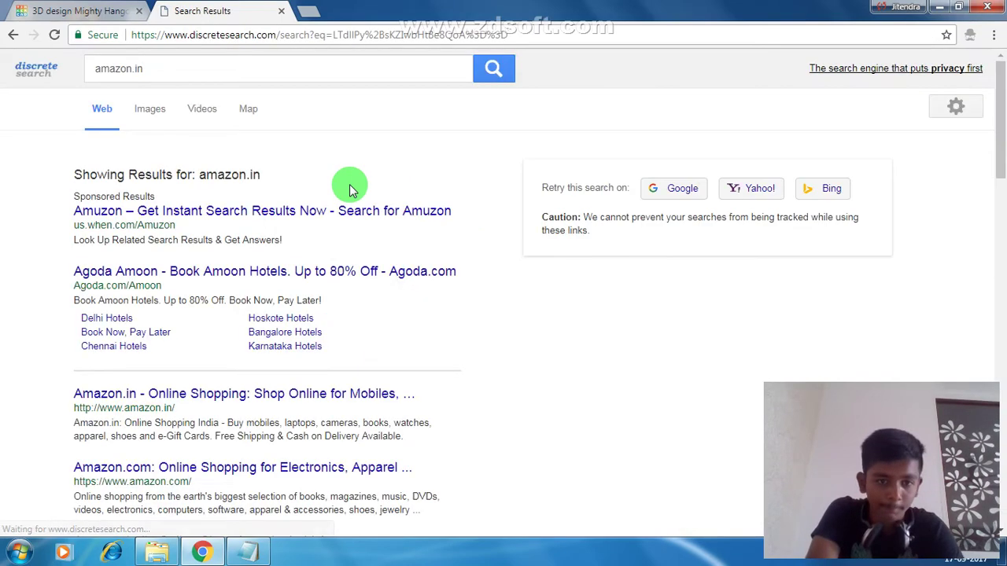
Look through the search results and open the Amazon.in online shopping site.
{"action": "left_click", "coordinate": [1001, 270]}
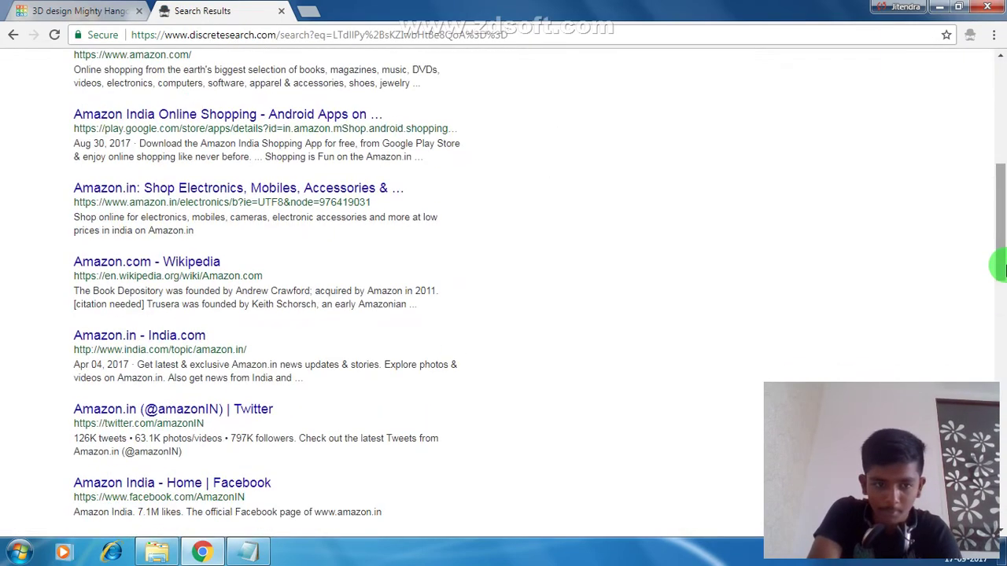
{"action": "left_click", "coordinate": [1001, 131]}
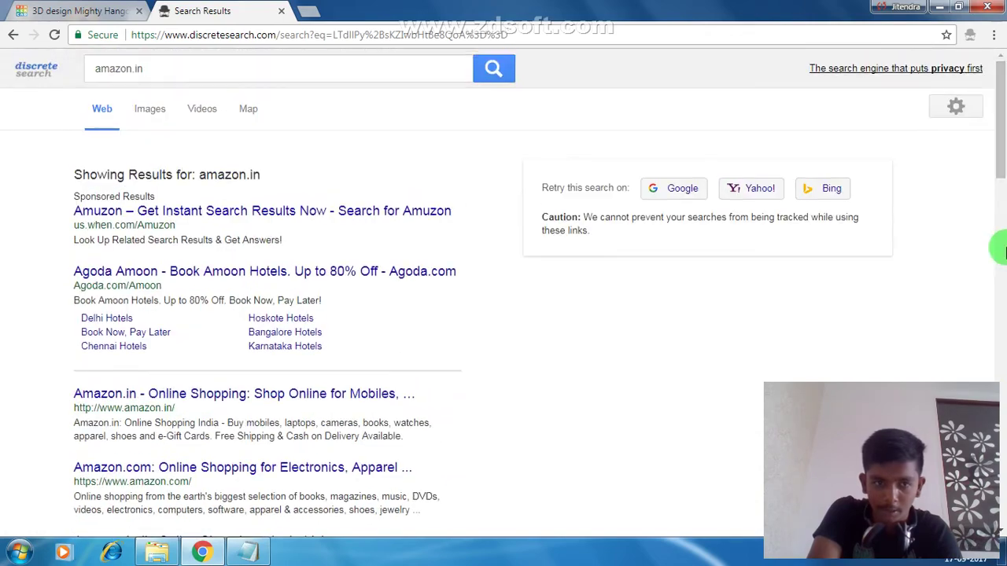
{"action": "left_click", "coordinate": [1002, 202]}
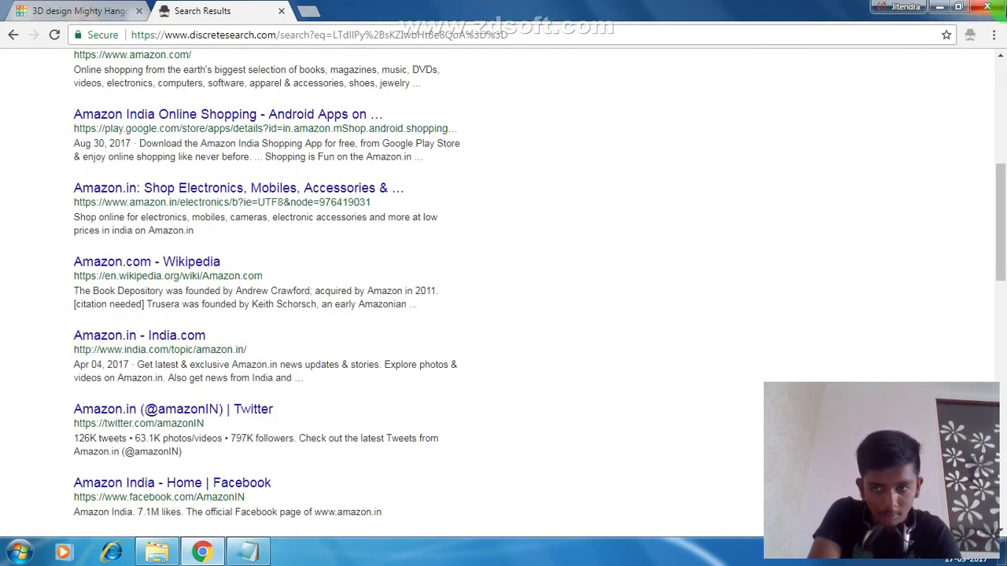
{"action": "left_click", "coordinate": [1002, 58]}
{"action": "left_click", "coordinate": [1002, 58]}
{"action": "left_click", "coordinate": [1000, 58]}
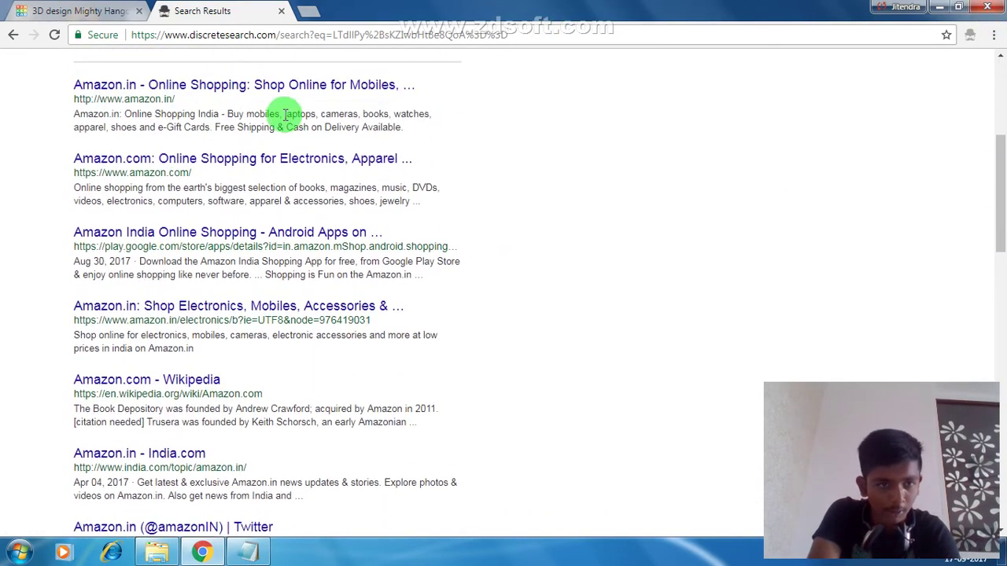
{"action": "left_click", "coordinate": [283, 93]}
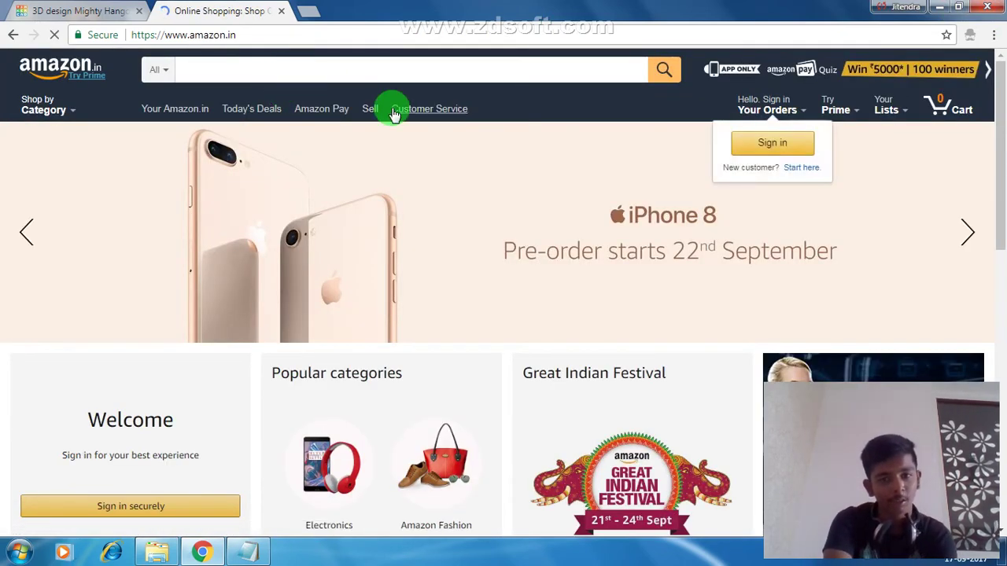
Search Amazon.in for "3d printer" across all departments.
{"action": "left_click_drag", "start_coordinate": [621, 213], "coordinate": [888, 247]}
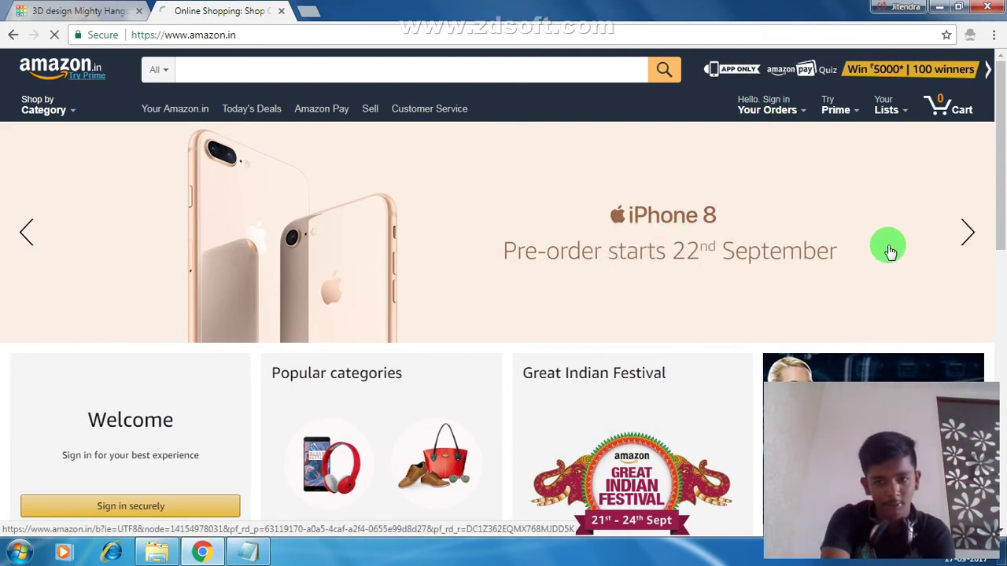
{"action": "left_click", "coordinate": [425, 64]}
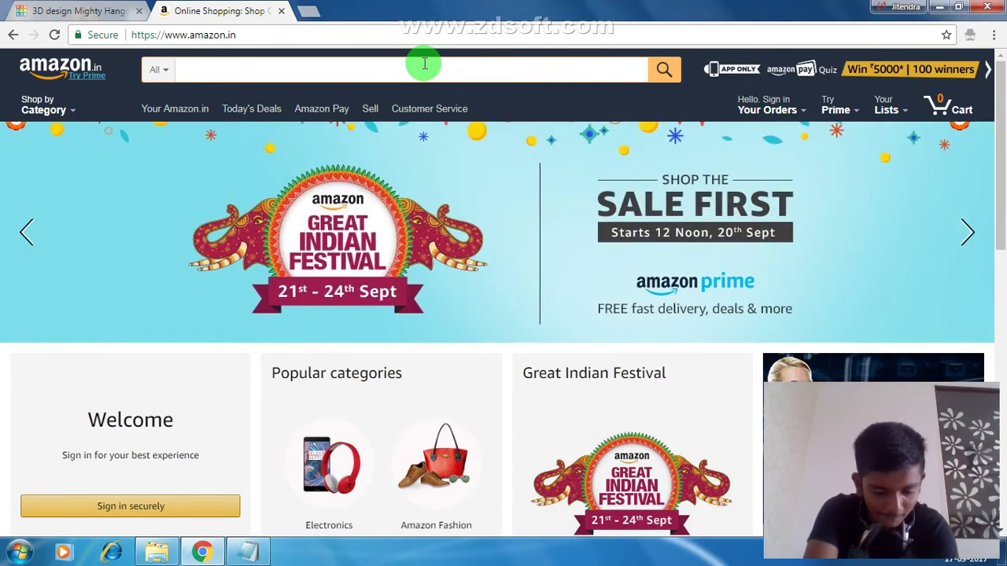
{"action": "type", "text": "css3d"}
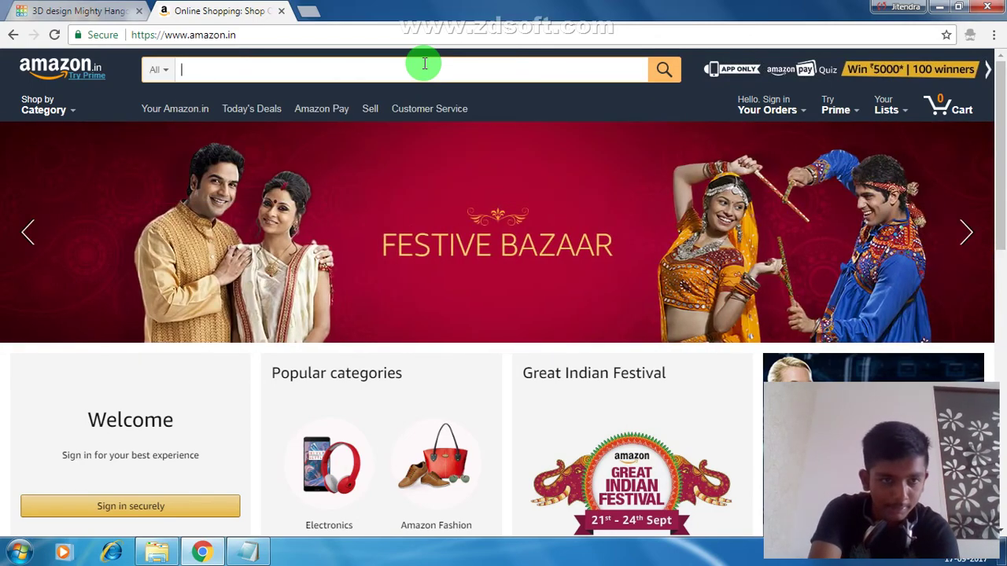
{"action": "type", "text": "d"}
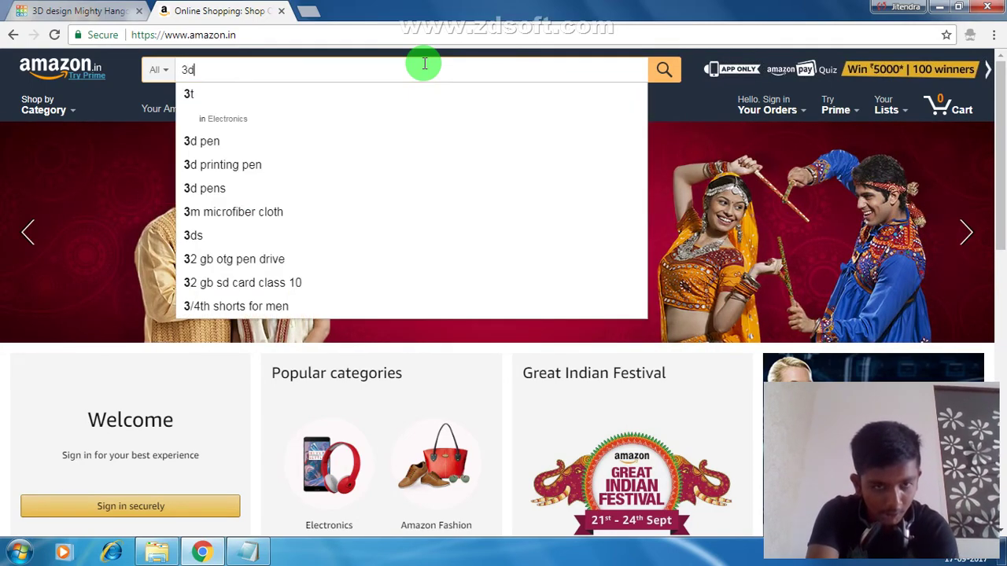
{"action": "type", "text": " pri"}
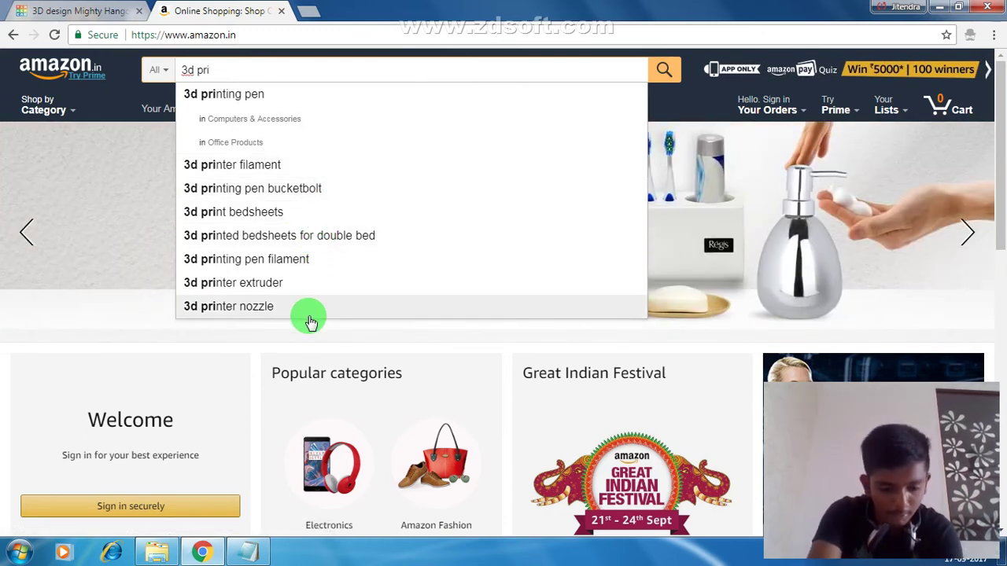
{"action": "type", "text": "ter"}
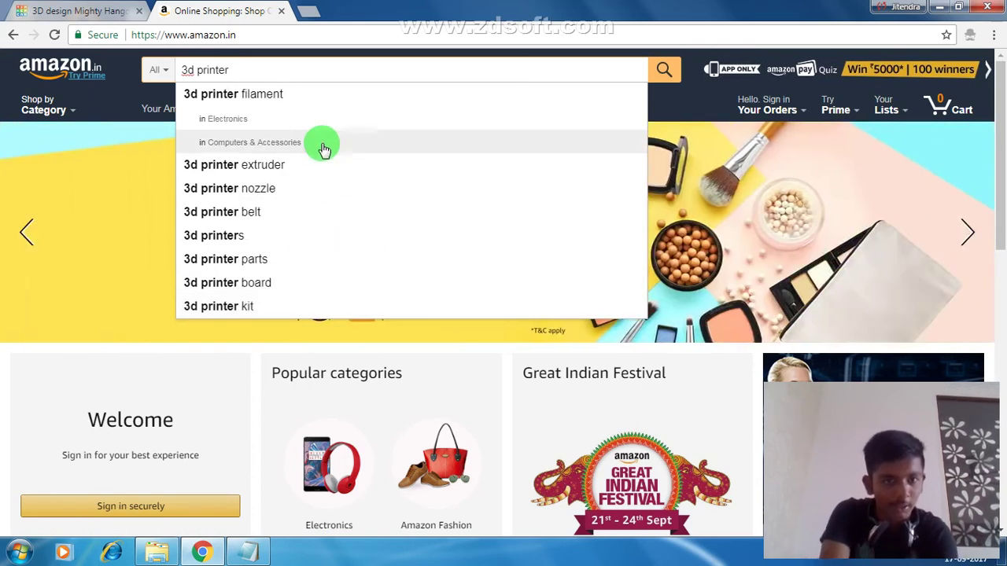
{"action": "key", "text": "Return"}
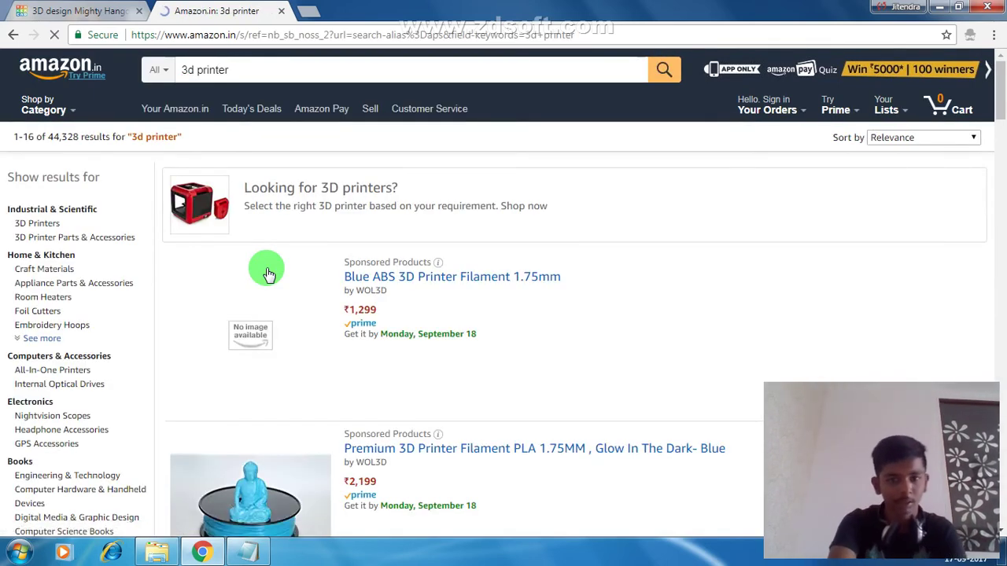
Look through the 3D printer search results, comparing the MakerBricks, FLASHFORGE, XYZprinting and Rapid Rabit models and their prices.
{"action": "scroll", "coordinate": [269, 273], "scroll_direction": "down", "scroll_amount": 6}
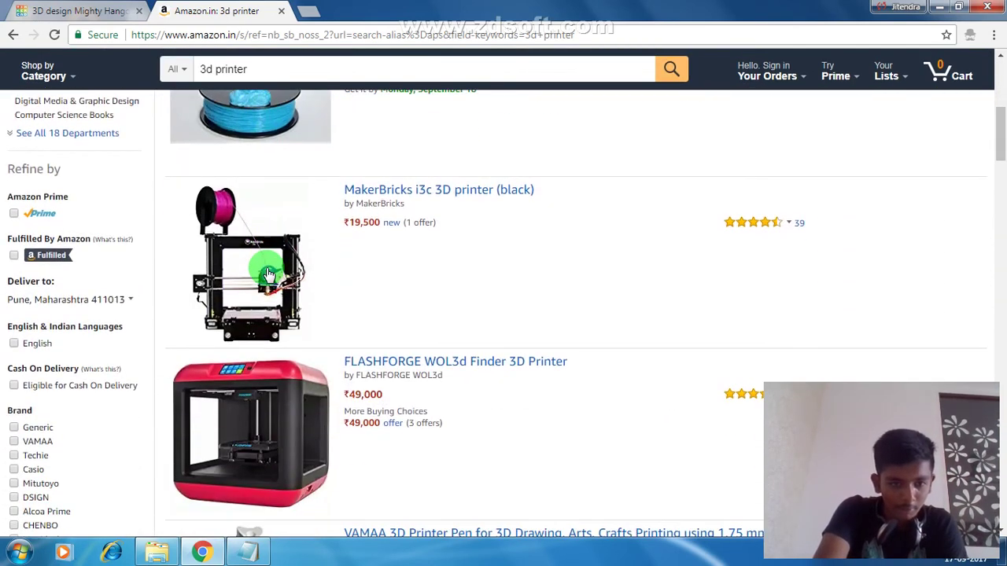
{"action": "scroll", "coordinate": [268, 273], "scroll_direction": "up", "scroll_amount": 1}
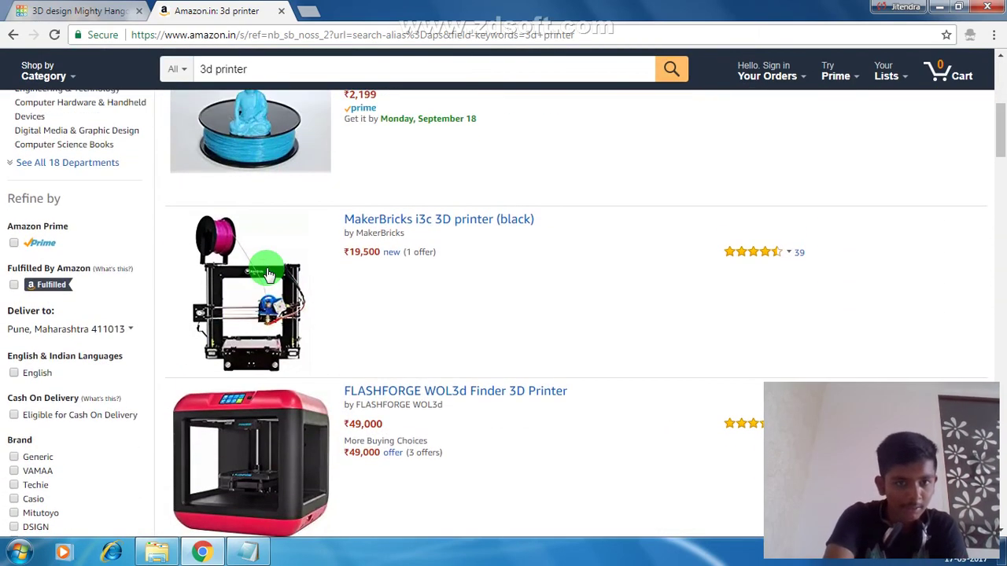
{"action": "scroll", "coordinate": [269, 273], "scroll_direction": "down", "scroll_amount": 1}
{"action": "scroll", "coordinate": [268, 273], "scroll_direction": "down", "scroll_amount": 2}
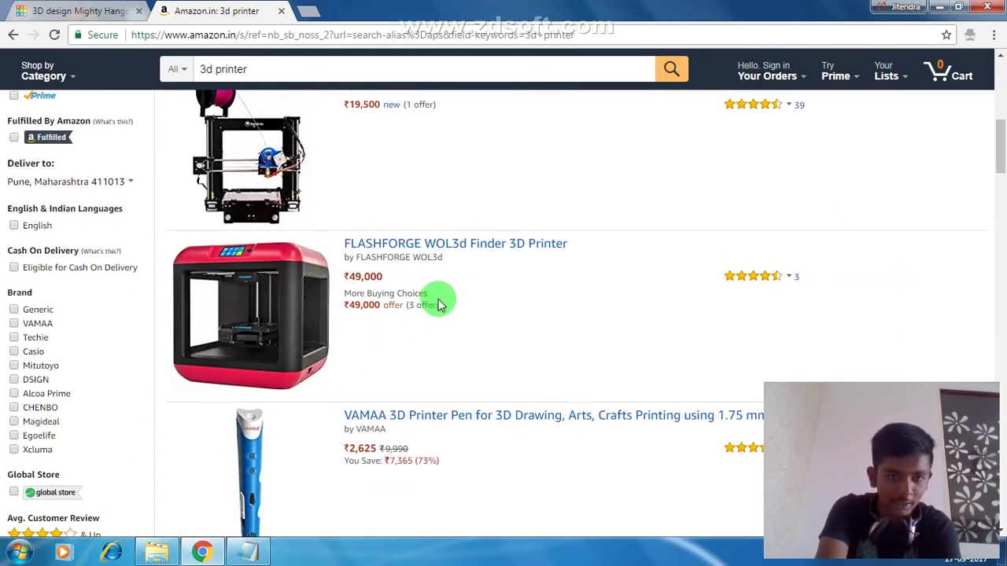
{"action": "scroll", "coordinate": [438, 299], "scroll_direction": "up", "scroll_amount": 2}
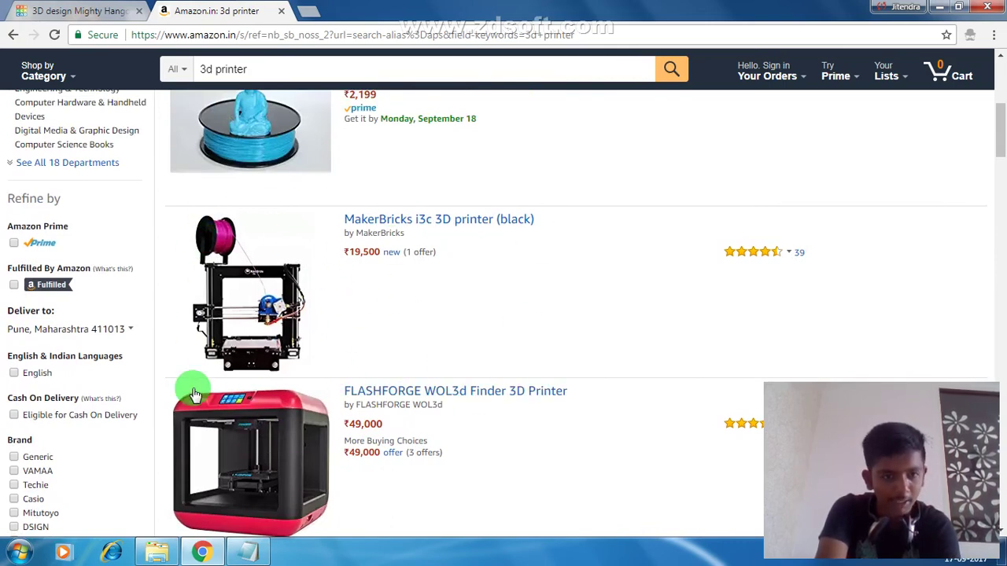
{"action": "scroll", "coordinate": [504, 362], "scroll_direction": "down", "scroll_amount": 2}
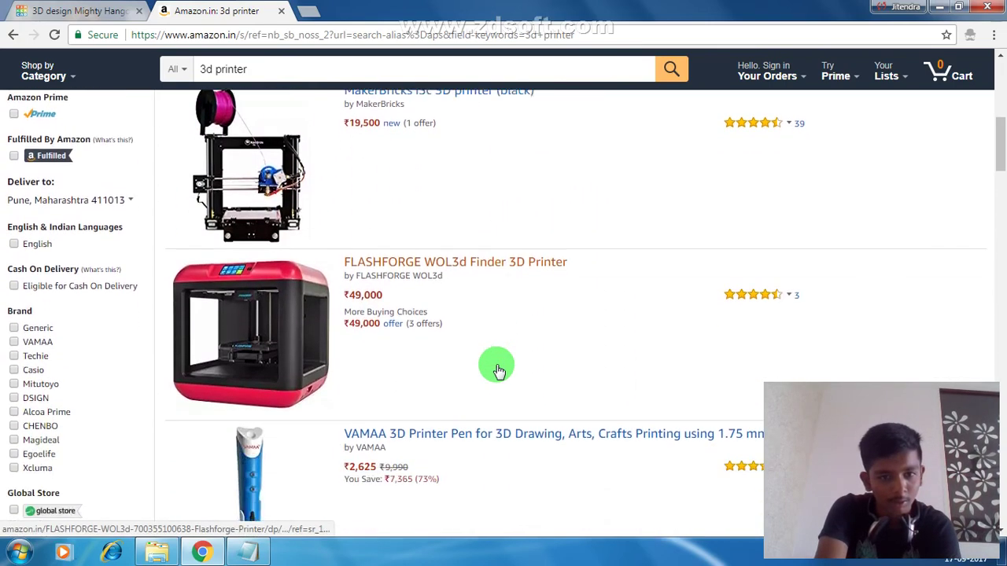
{"action": "scroll", "coordinate": [497, 370], "scroll_direction": "down", "scroll_amount": 7}
{"action": "scroll", "coordinate": [498, 370], "scroll_direction": "up", "scroll_amount": 2}
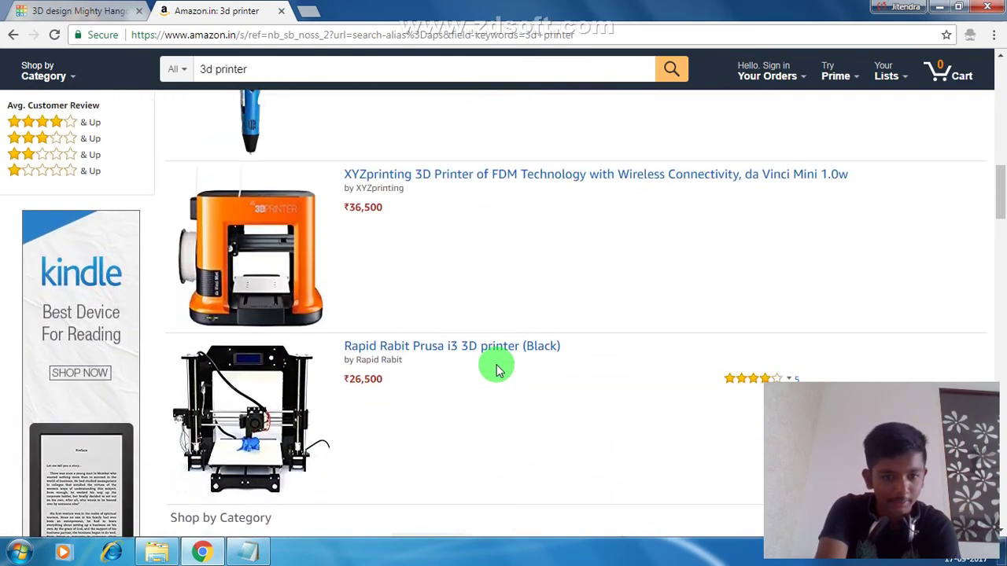
{"action": "left_click_drag", "start_coordinate": [387, 208], "coordinate": [268, 232]}
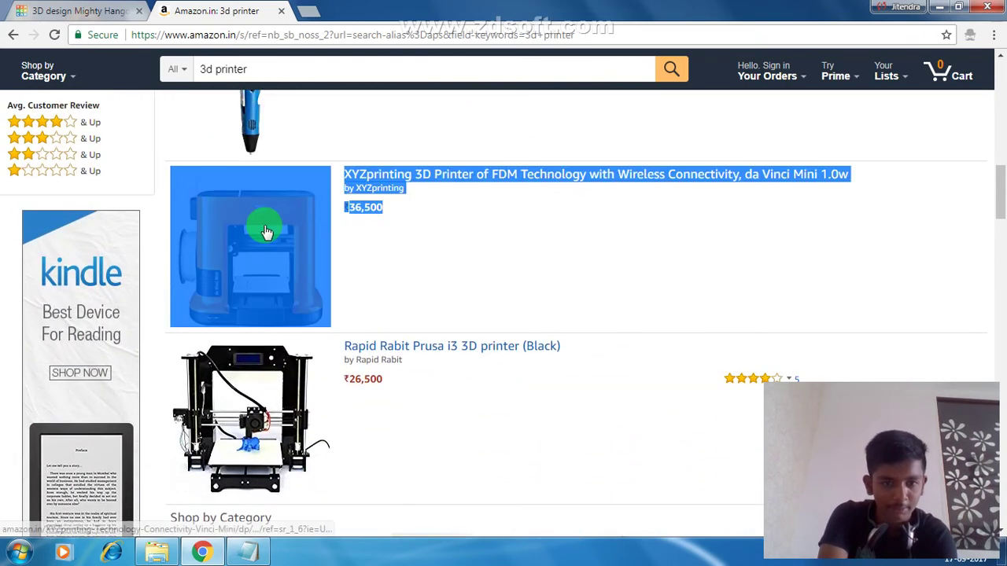
{"action": "left_click", "coordinate": [495, 313]}
Page through the recommendations inspired by browsing history near the end of the results page, and minimise the browser window.
{"action": "left_click_drag", "start_coordinate": [996, 202], "coordinate": [1005, 498]}
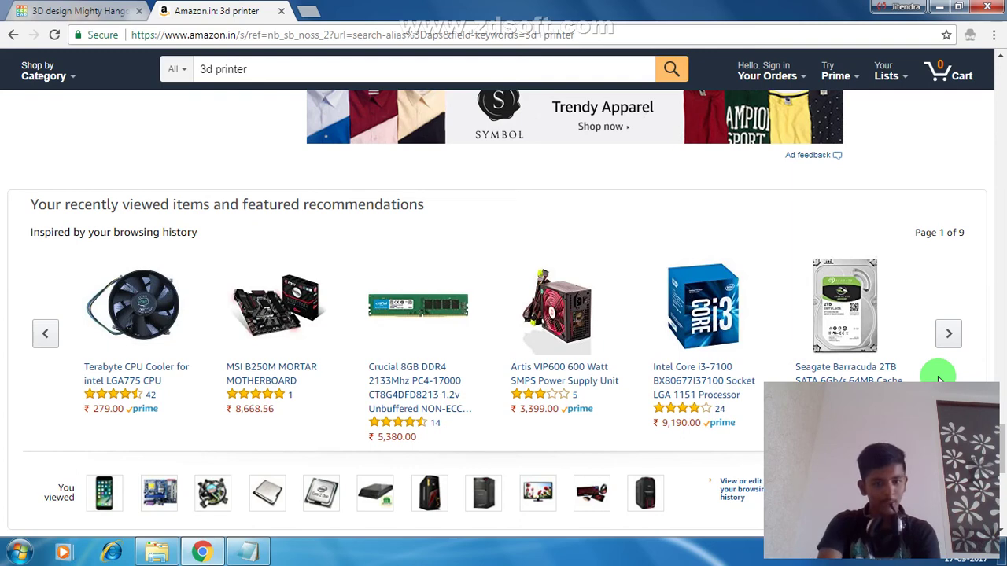
{"action": "left_click", "coordinate": [946, 332]}
{"action": "left_click", "coordinate": [946, 331]}
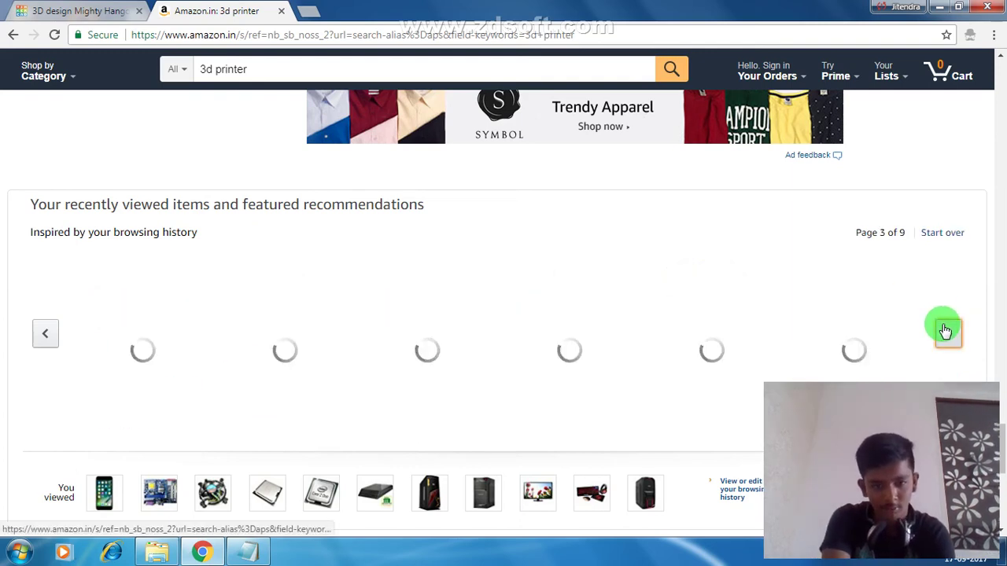
{"action": "left_click", "coordinate": [947, 332]}
{"action": "left_click", "coordinate": [946, 332]}
{"action": "left_click", "coordinate": [947, 332]}
{"action": "left_click", "coordinate": [946, 332]}
{"action": "left_click", "coordinate": [946, 332]}
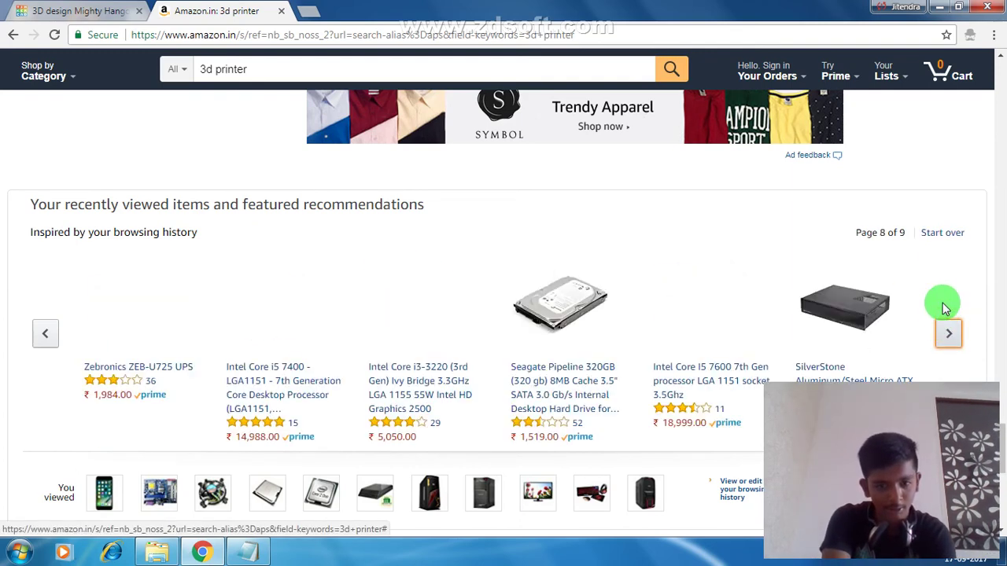
{"action": "left_click", "coordinate": [950, 336]}
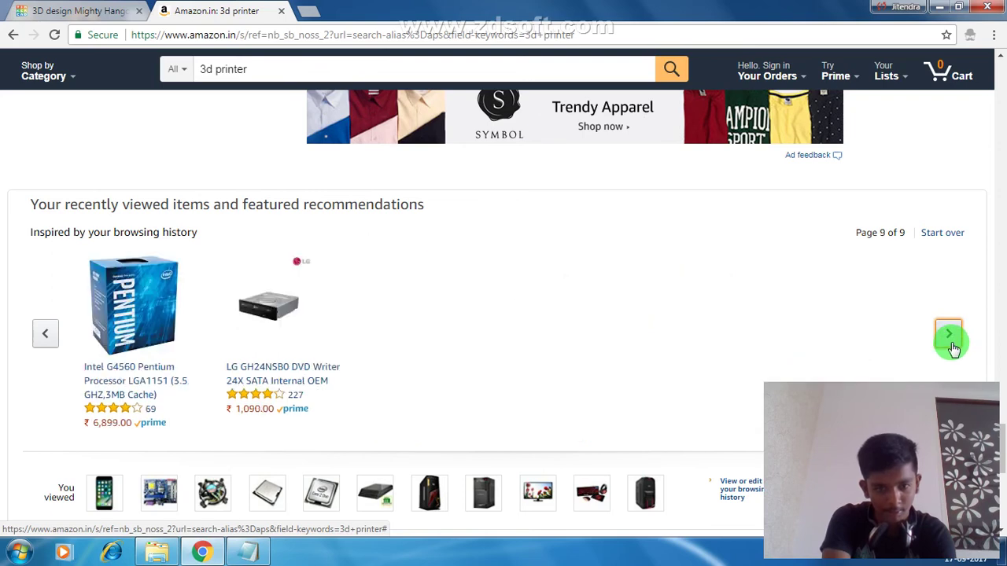
{"action": "left_click", "coordinate": [950, 344]}
{"action": "left_click", "coordinate": [950, 344]}
{"action": "left_click", "coordinate": [951, 344]}
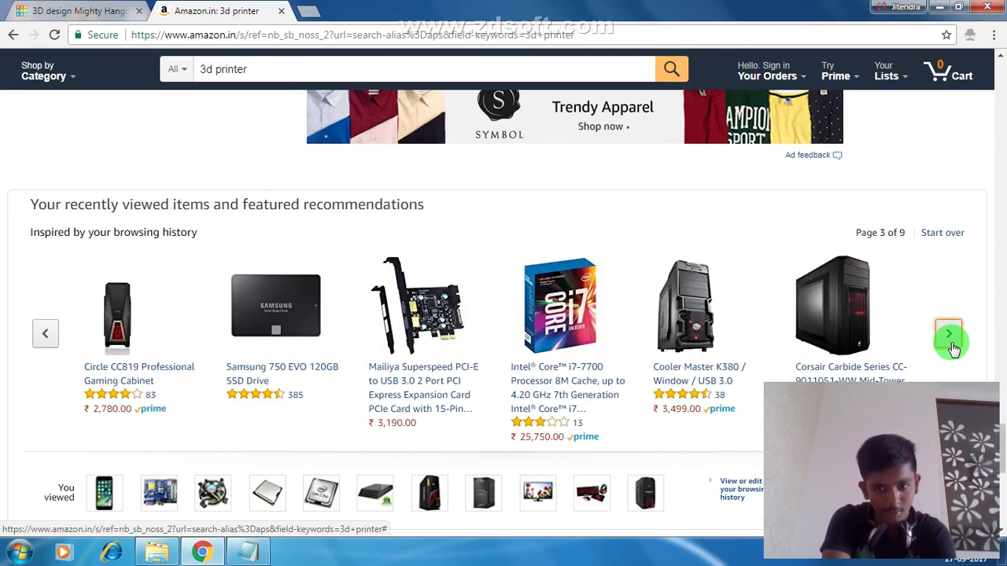
{"action": "left_click", "coordinate": [942, 8]}
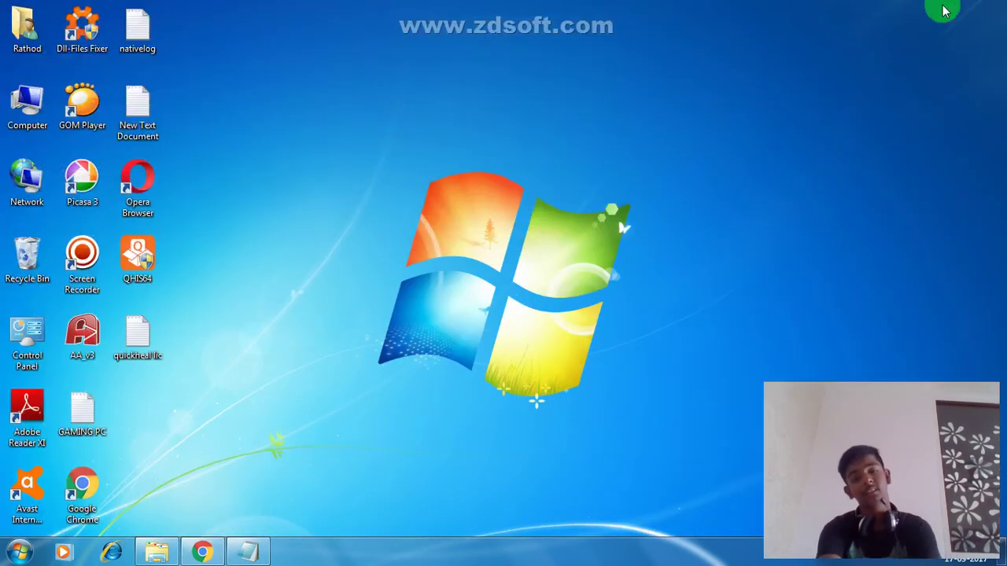